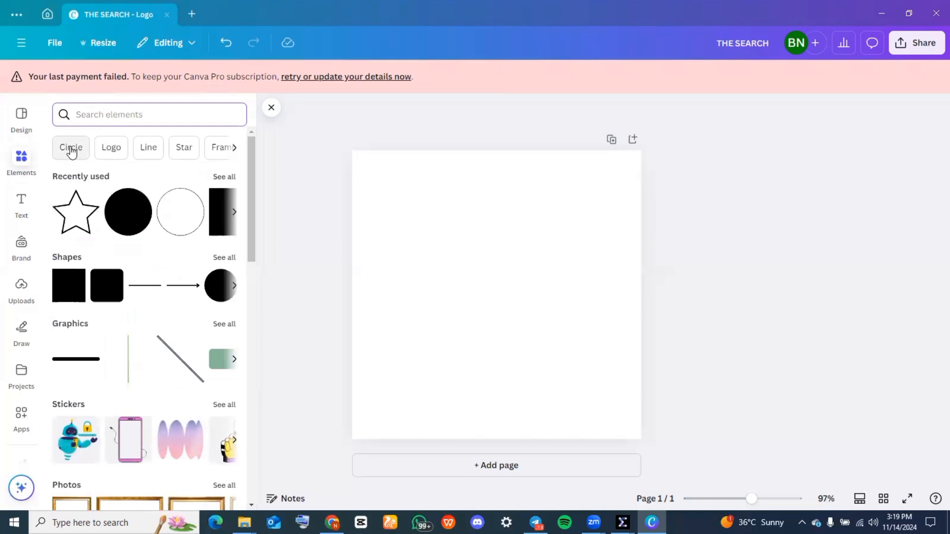
# Add the thin black outline circle from the circle graphics to the page and enlarge it
pyautogui.click(71, 148)
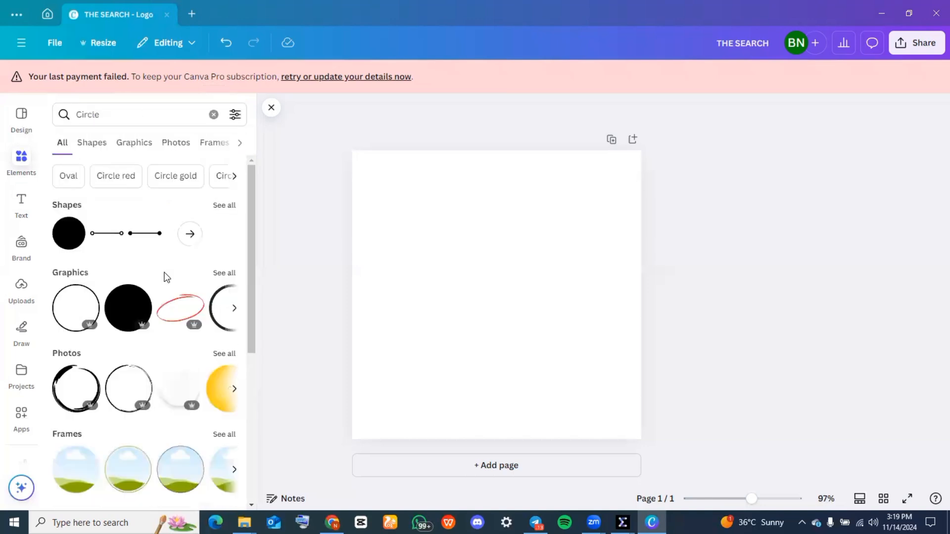
pyautogui.click(217, 275)
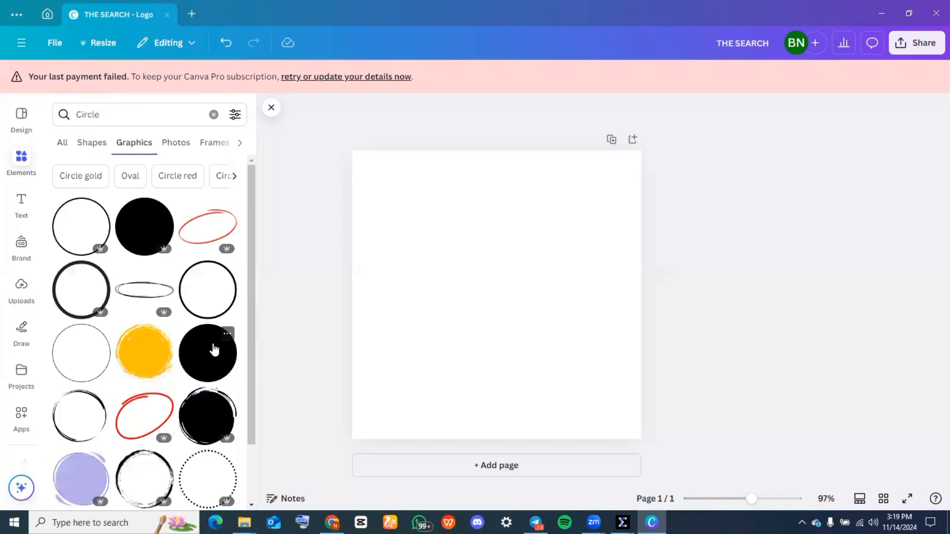
pyautogui.scroll(-5, 213, 349)
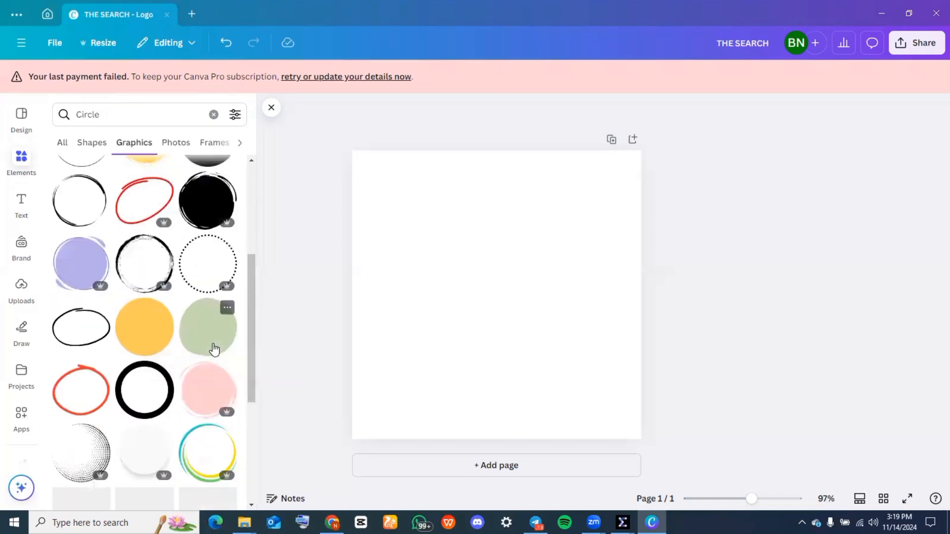
pyautogui.scroll(5, 214, 349)
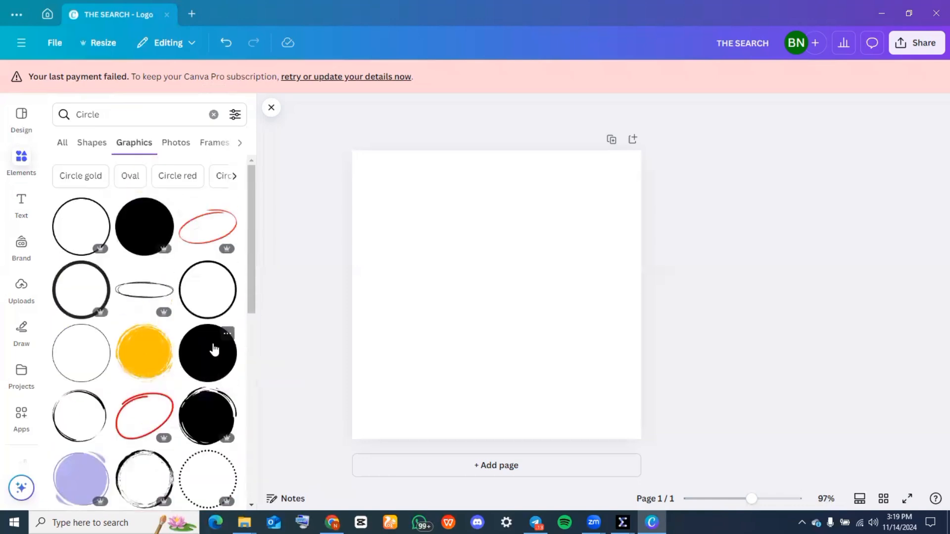
pyautogui.click(92, 378)
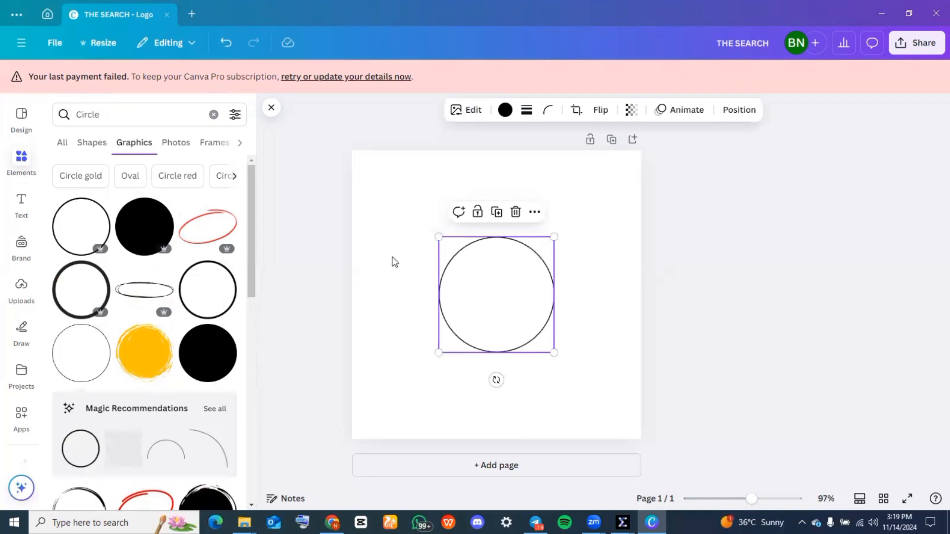
pyautogui.moveTo(438, 238); pyautogui.dragTo(413, 211)
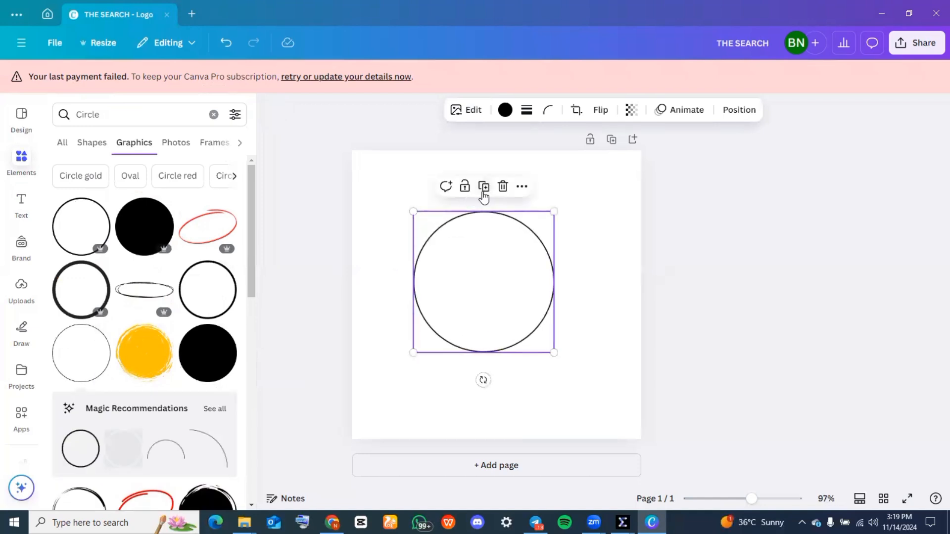
# Duplicate the circle, shrink the copy to about two thirds of its size and centre it inside the original
pyautogui.click(483, 193)
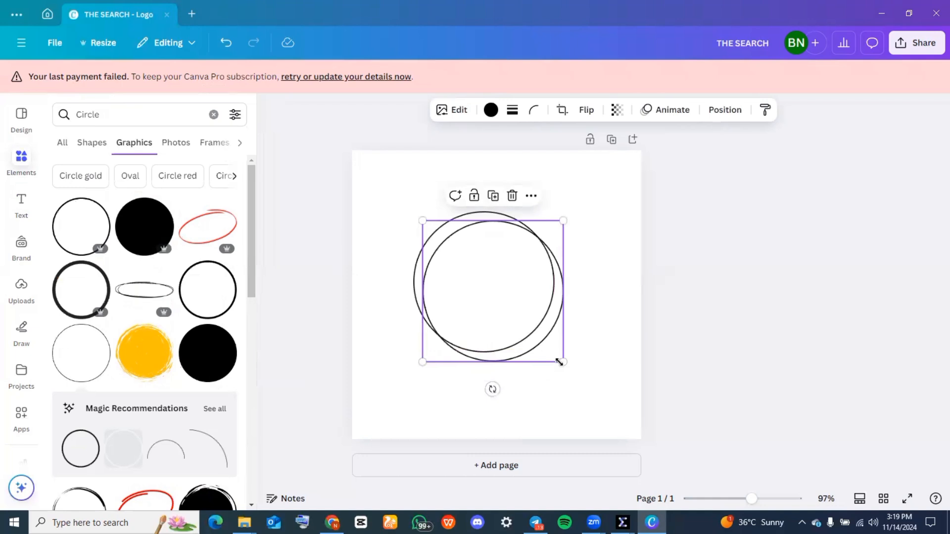
pyautogui.moveTo(559, 362); pyautogui.dragTo(515, 313)
pyautogui.moveTo(476, 267)
pyautogui.mouseDown()
pyautogui.moveTo(492, 272)
pyautogui.moveTo(487, 278)
pyautogui.mouseUp()
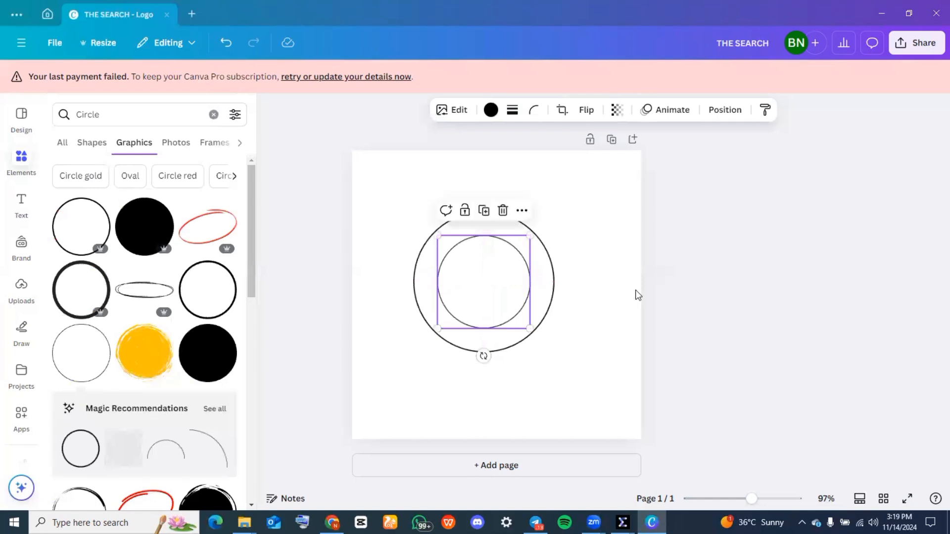
pyautogui.click(638, 295)
# Search the elements for "star" and add the outlined five-point star from the graphics
pyautogui.click(214, 114)
pyautogui.write('s')
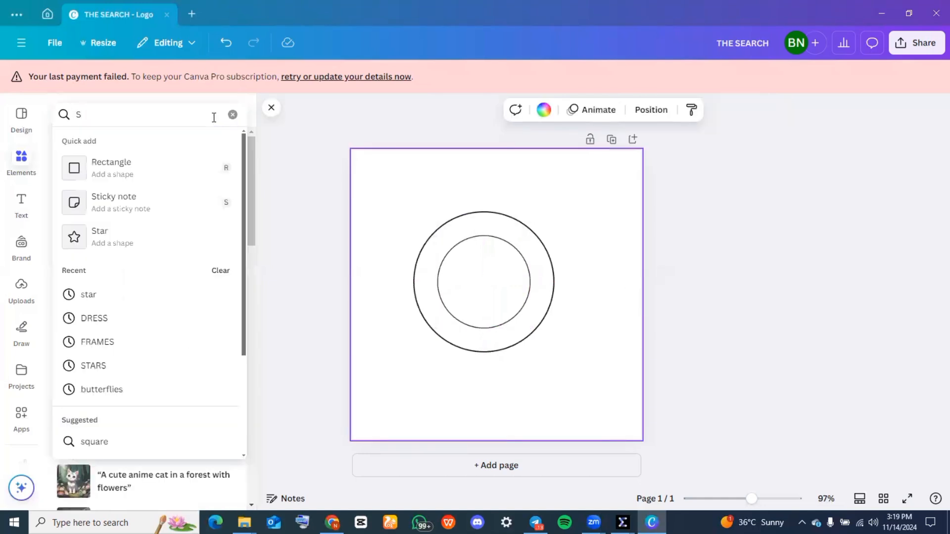
pyautogui.write('TAR')
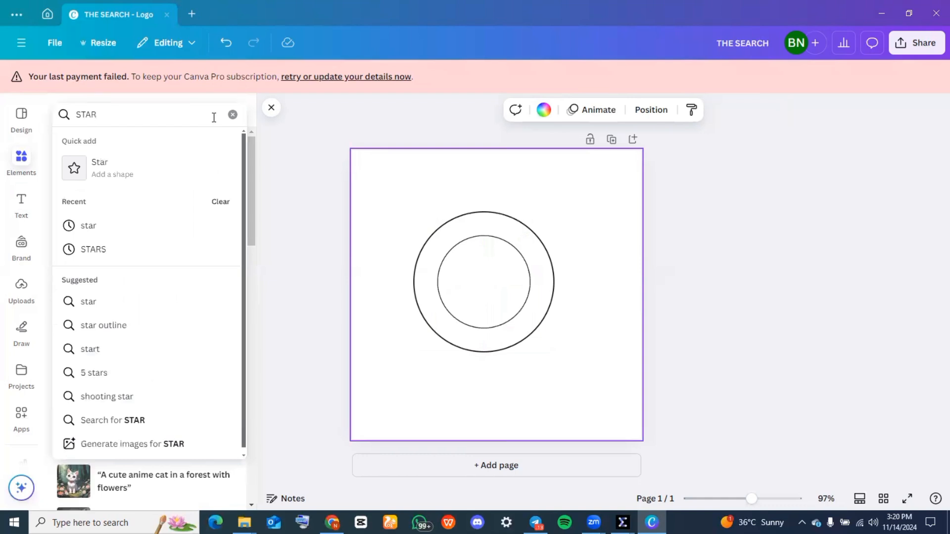
pyautogui.click(117, 224)
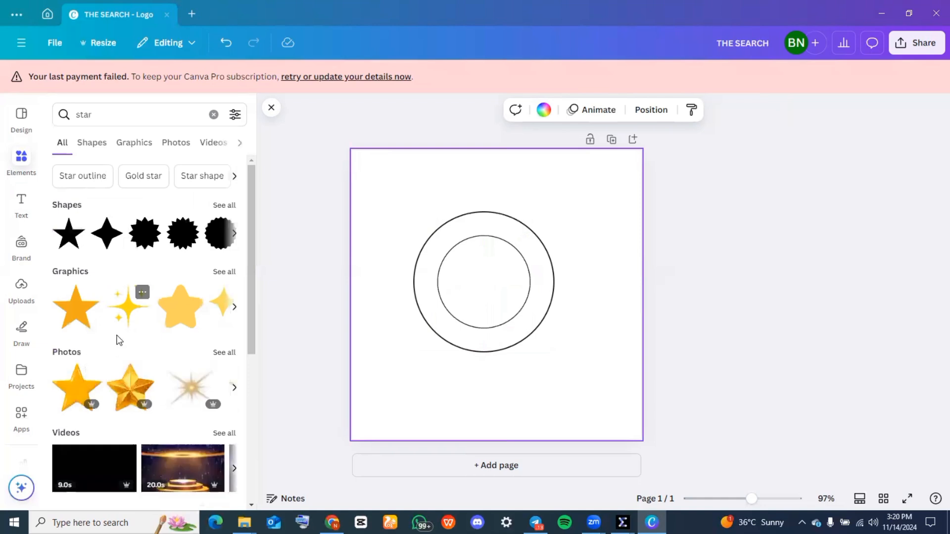
pyautogui.click(141, 146)
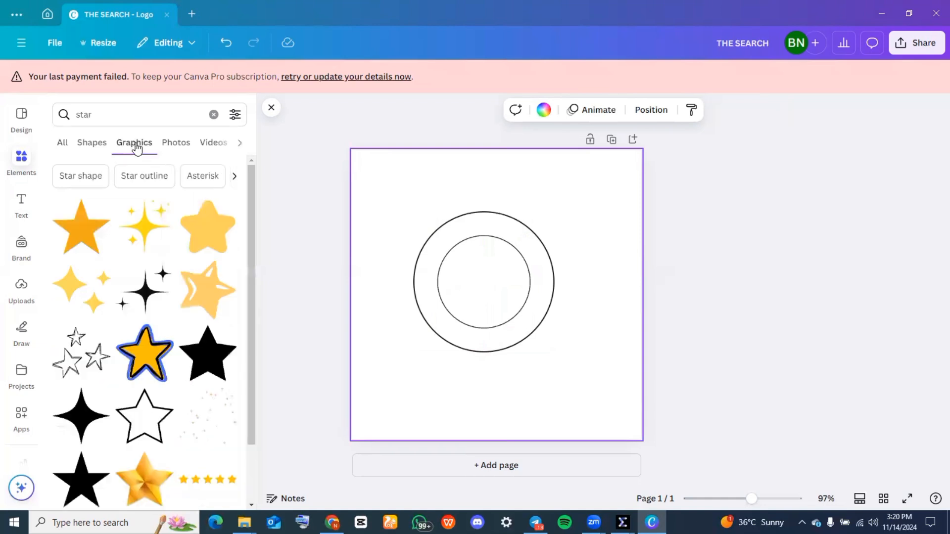
pyautogui.click(144, 415)
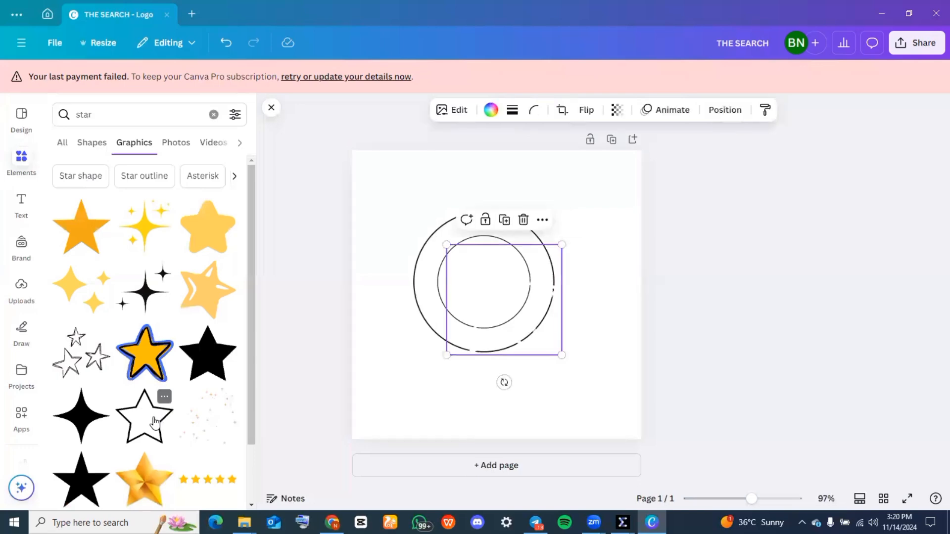
# Colour the star black and shrink it to fit on the left side of the ring between the two circles
pyautogui.click(493, 113)
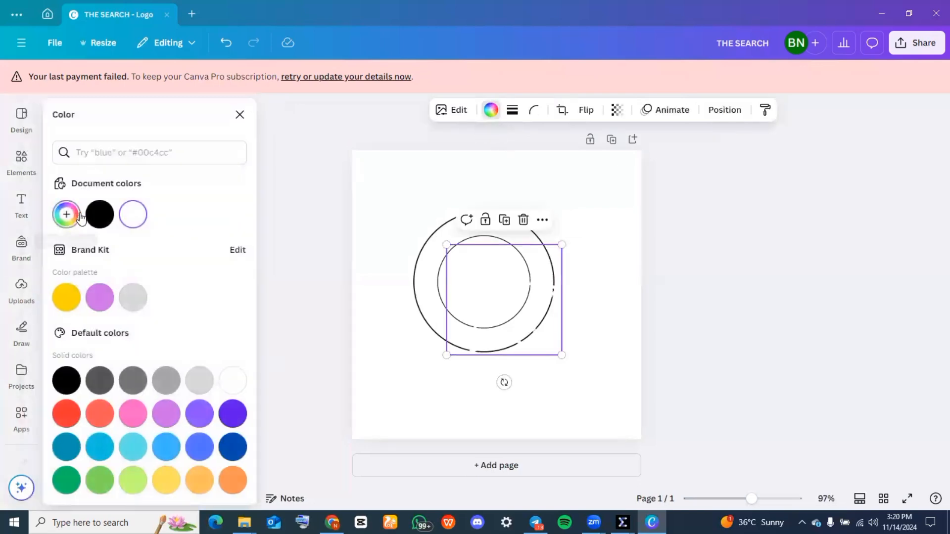
pyautogui.click(100, 215)
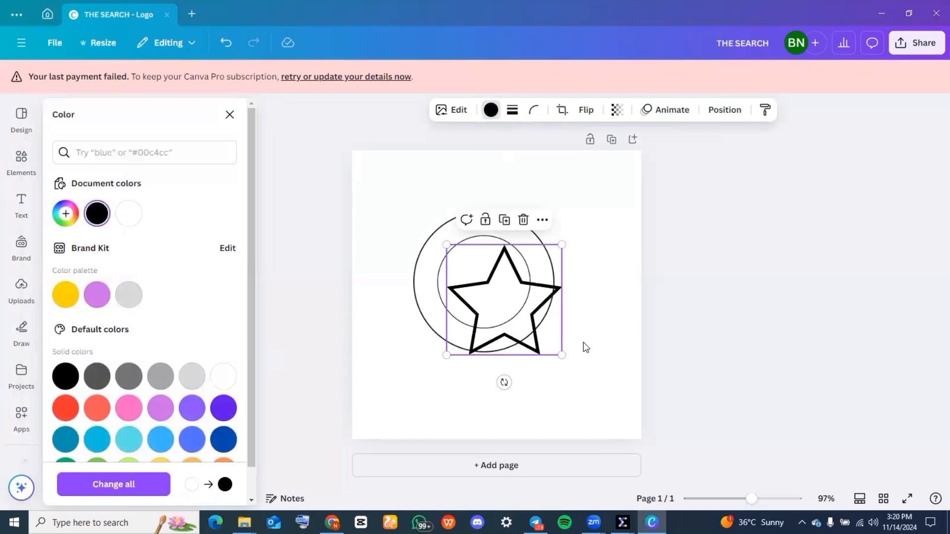
pyautogui.moveTo(561, 354); pyautogui.dragTo(430, 297)
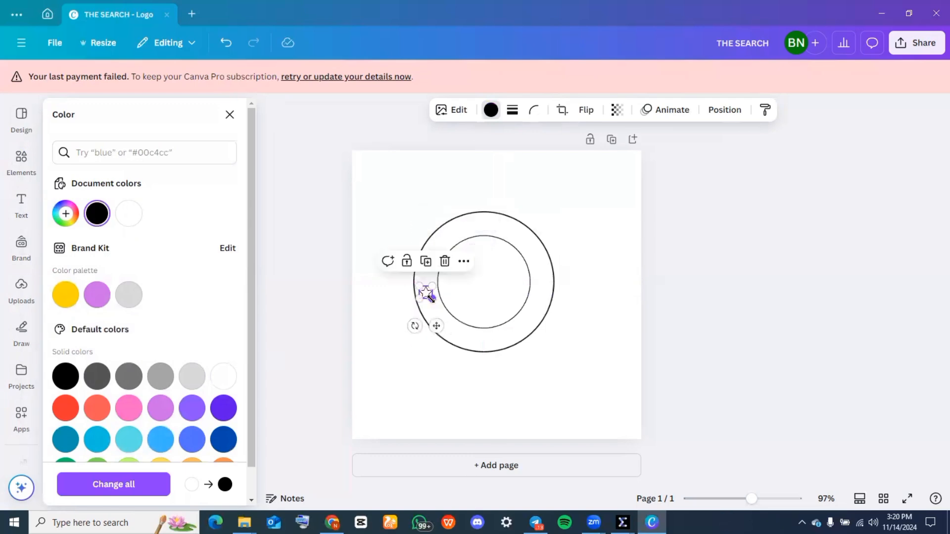
# Duplicate the small star and place the copy on the right side of the ring, level with the first
pyautogui.click(426, 263)
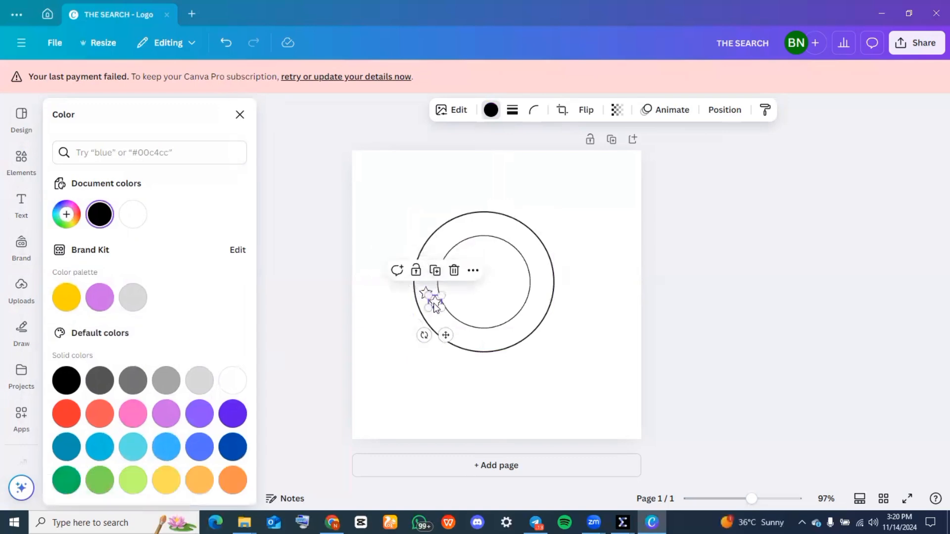
pyautogui.moveTo(436, 299); pyautogui.dragTo(542, 293)
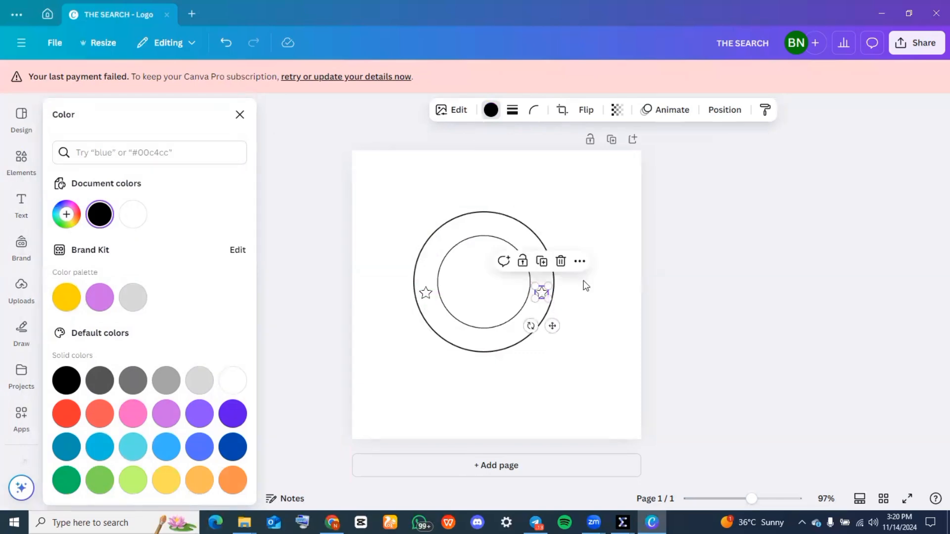
pyautogui.click(715, 253)
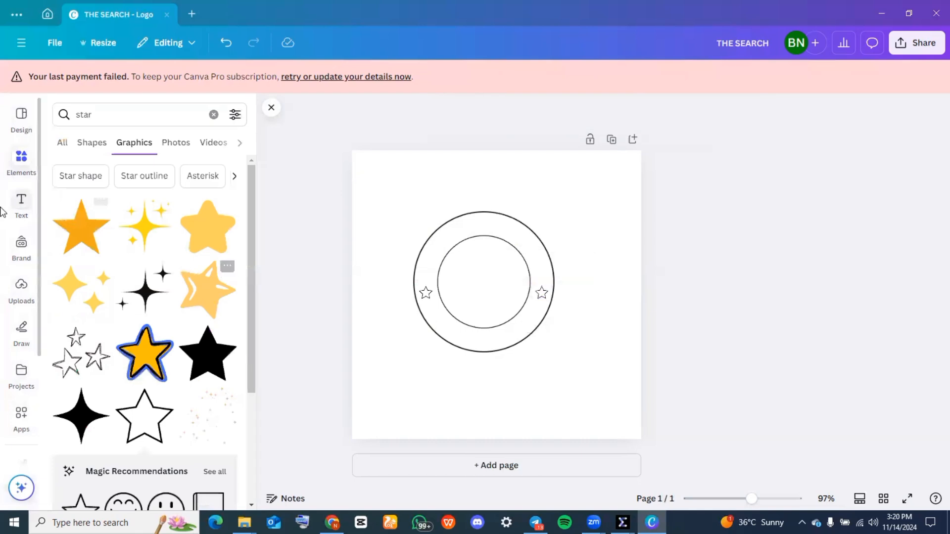
# Add a heading text reading "S" to the page
pyautogui.click(21, 211)
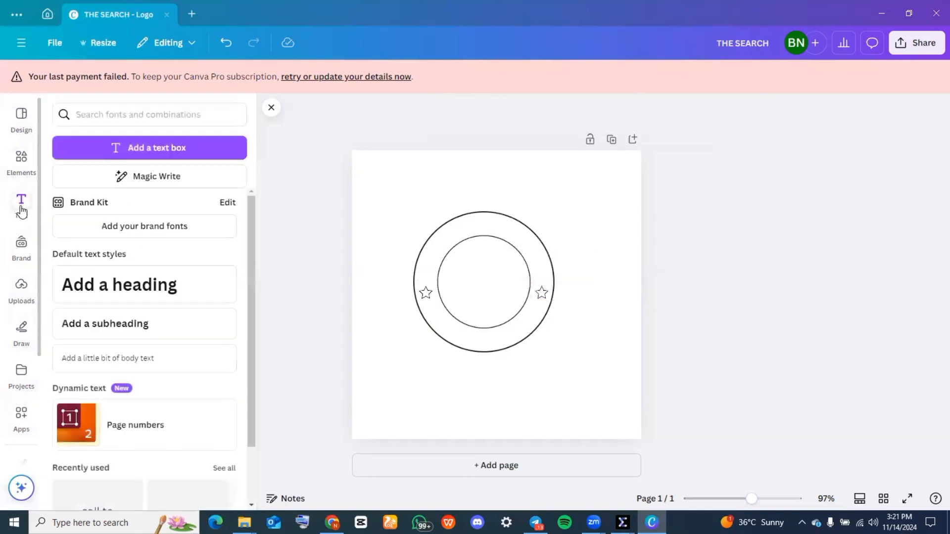
pyautogui.click(100, 288)
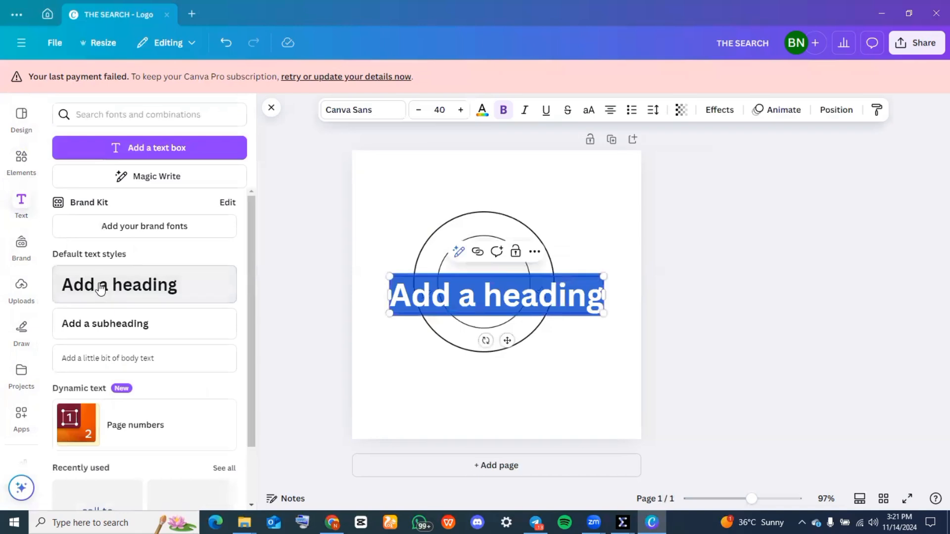
pyautogui.write('S')
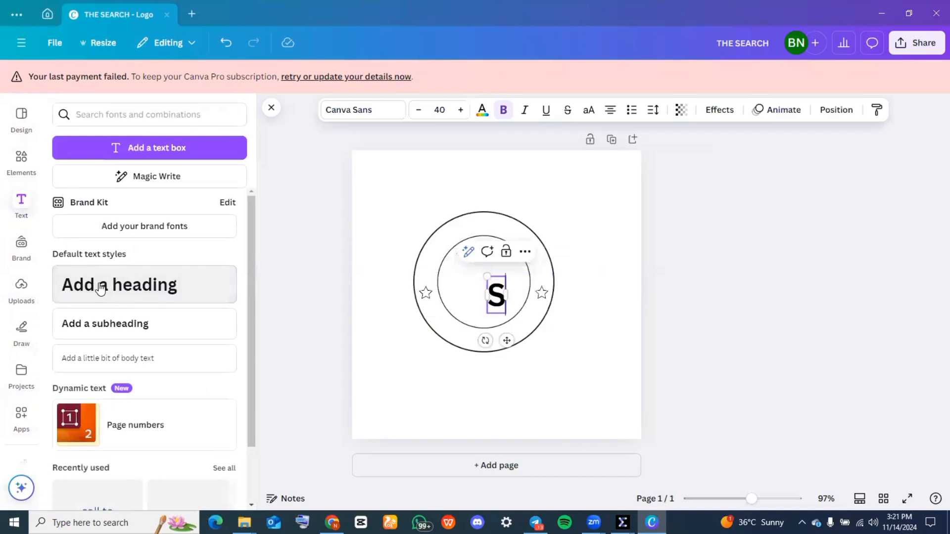
pyautogui.click(675, 318)
# Change the font of the letter S to The Seasons
pyautogui.click(496, 295)
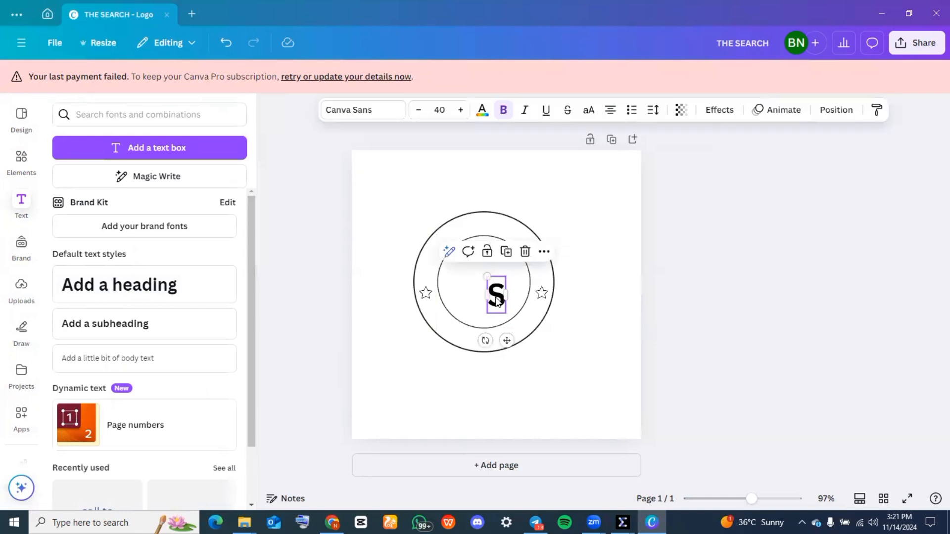
pyautogui.click(374, 115)
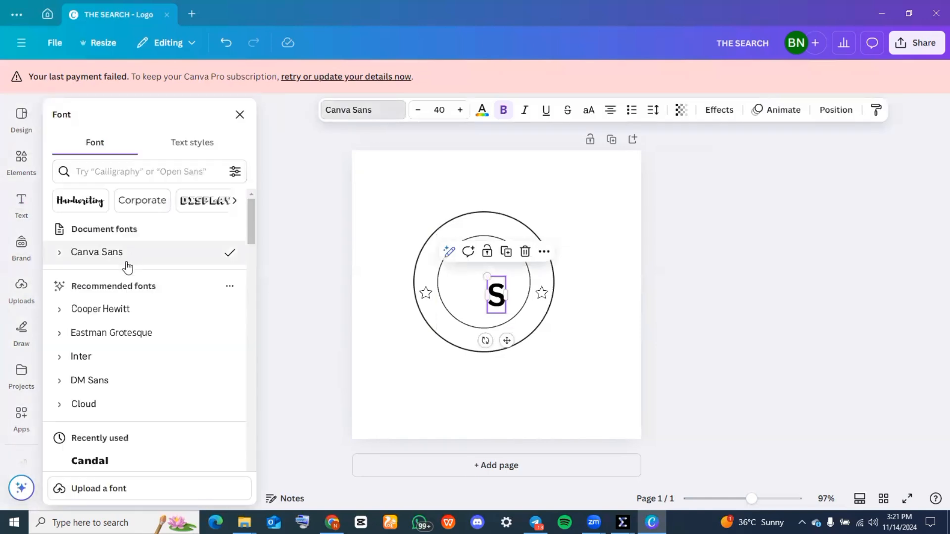
pyautogui.scroll(-2, 128, 267)
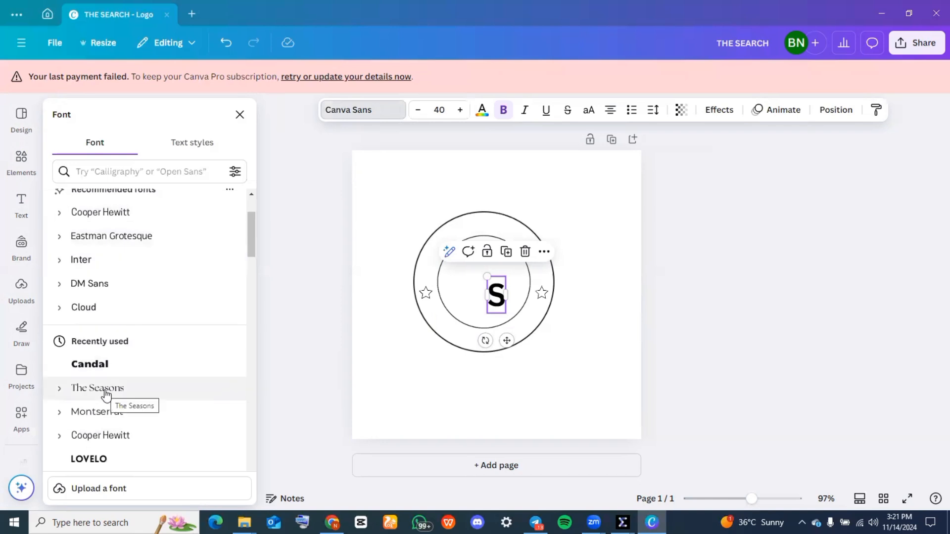
pyautogui.click(106, 394)
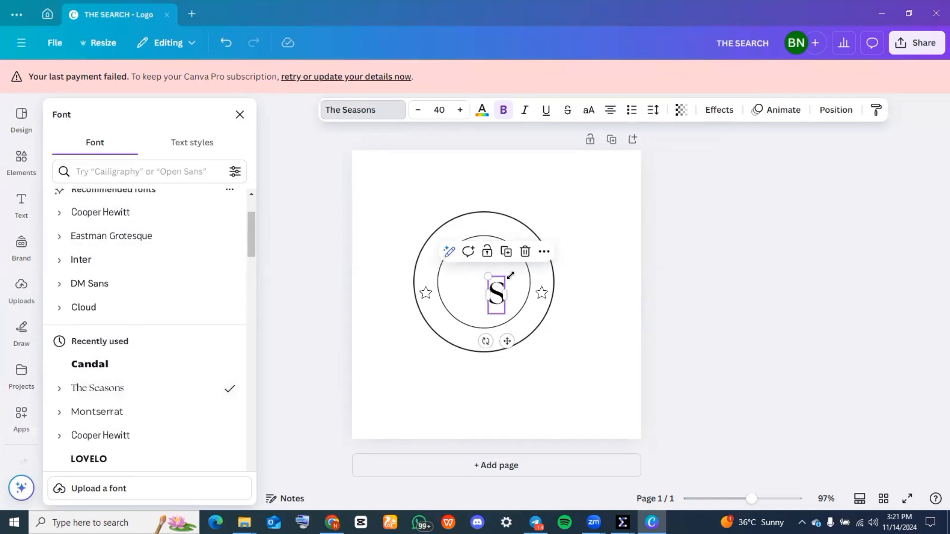
# Enlarge the letter S to font size 73 and move it to the left half of the inner circle
pyautogui.click(462, 111)
pyautogui.click(460, 110)
pyautogui.click(460, 110)
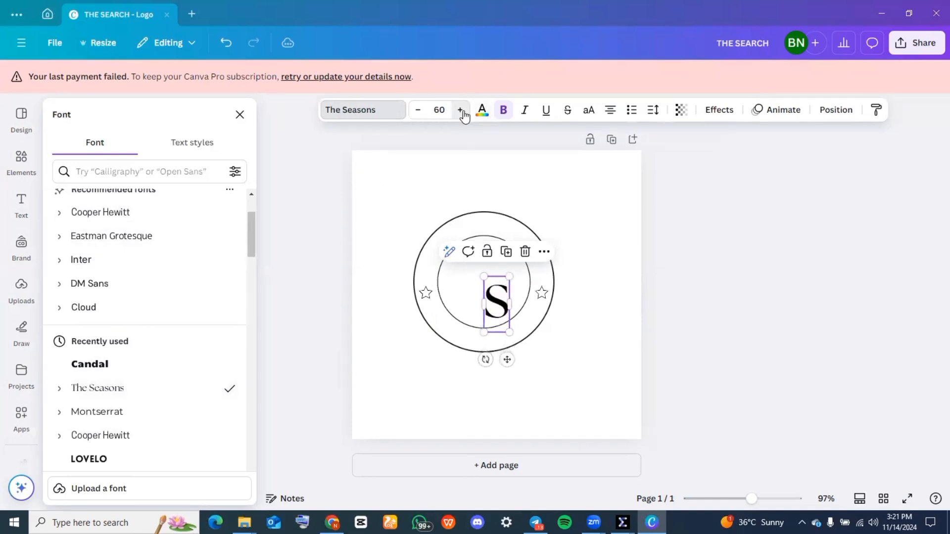
pyautogui.click(461, 109)
pyautogui.moveTo(502, 313); pyautogui.dragTo(471, 285)
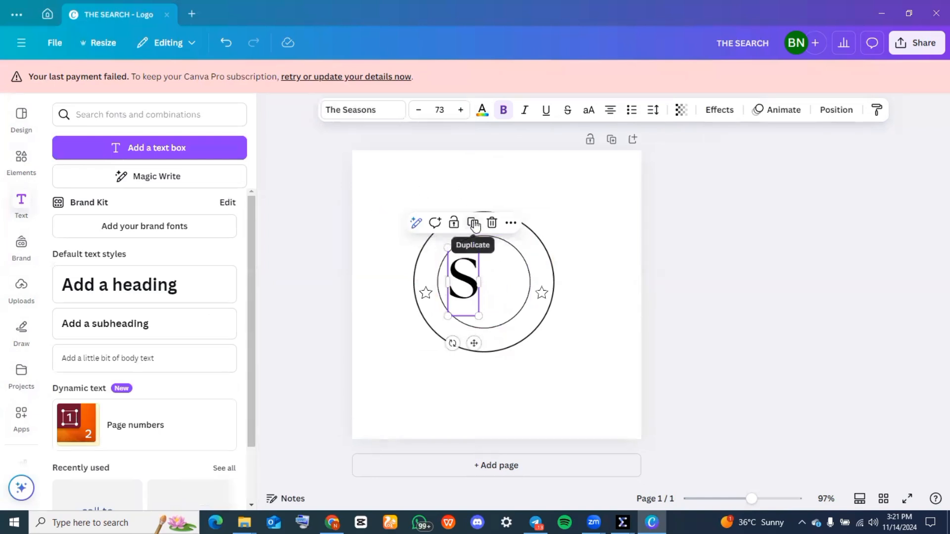
# Duplicate the letter S and change the copy's text to "T"
pyautogui.click(474, 224)
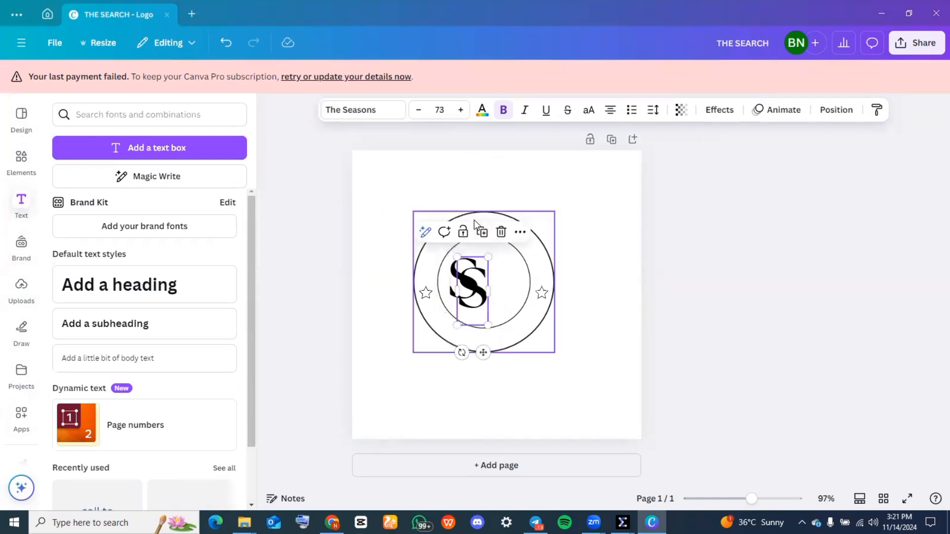
pyautogui.click(479, 284)
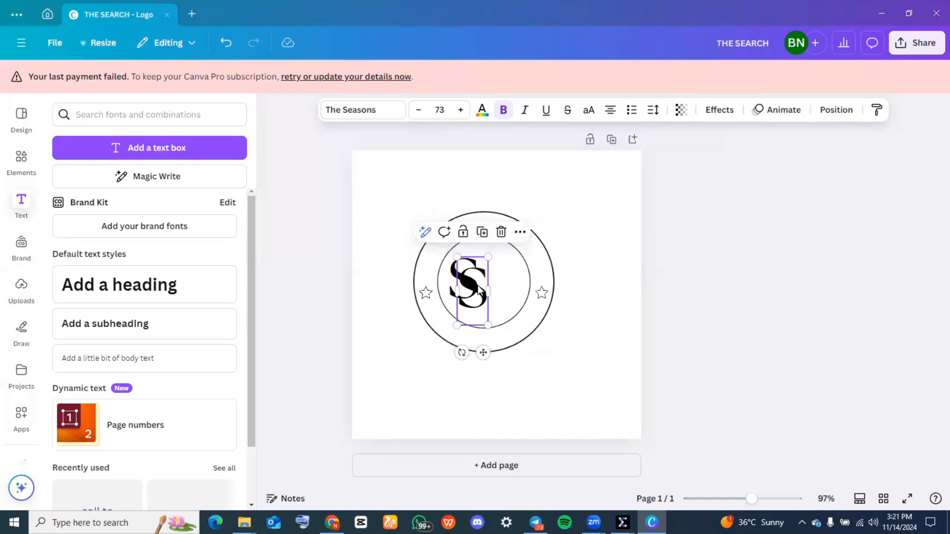
pyautogui.click(479, 284)
pyautogui.write('T')
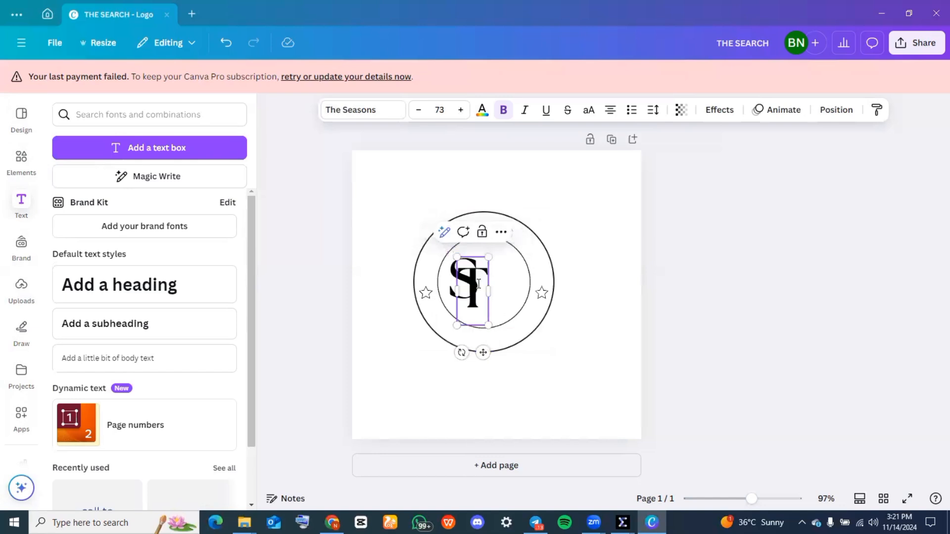
pyautogui.click(598, 311)
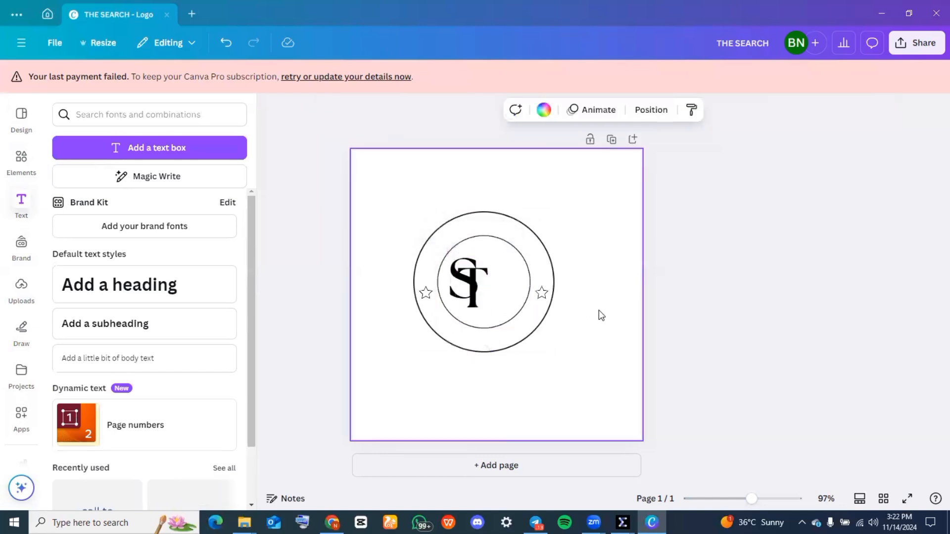
# Place the T diagonally below and right of the S, and centre both letters inside the inner circle
pyautogui.moveTo(471, 302)
pyautogui.mouseDown()
pyautogui.moveTo(478, 315)
pyautogui.moveTo(487, 308)
pyautogui.mouseUp()
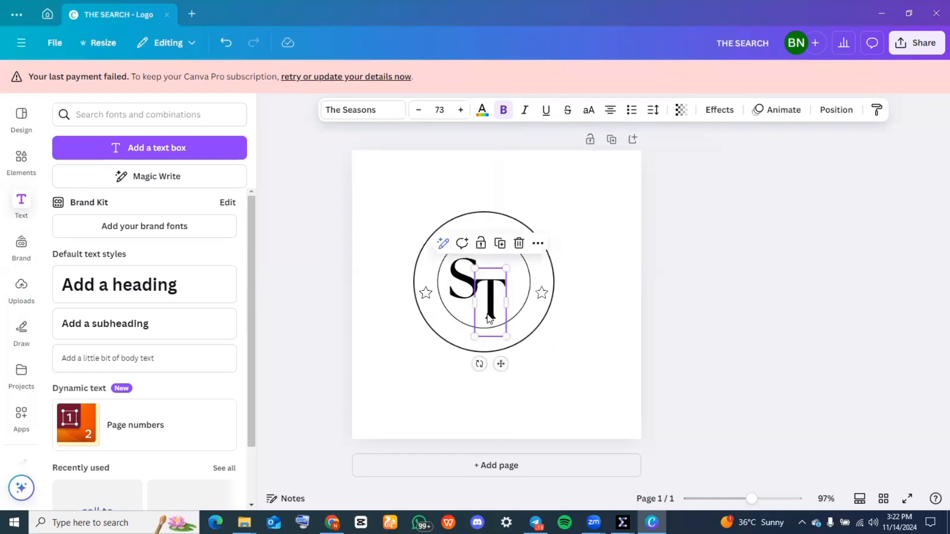
pyautogui.click(617, 312)
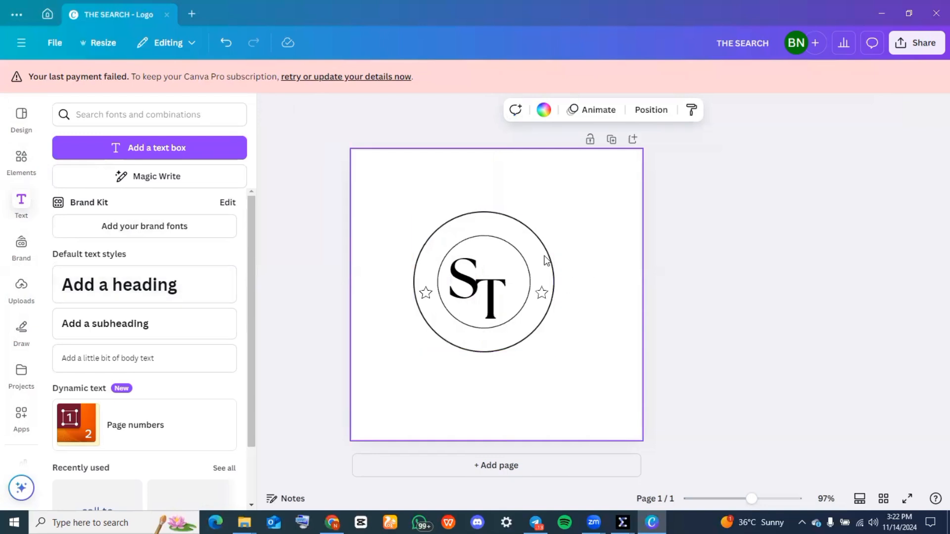
pyautogui.click(665, 297)
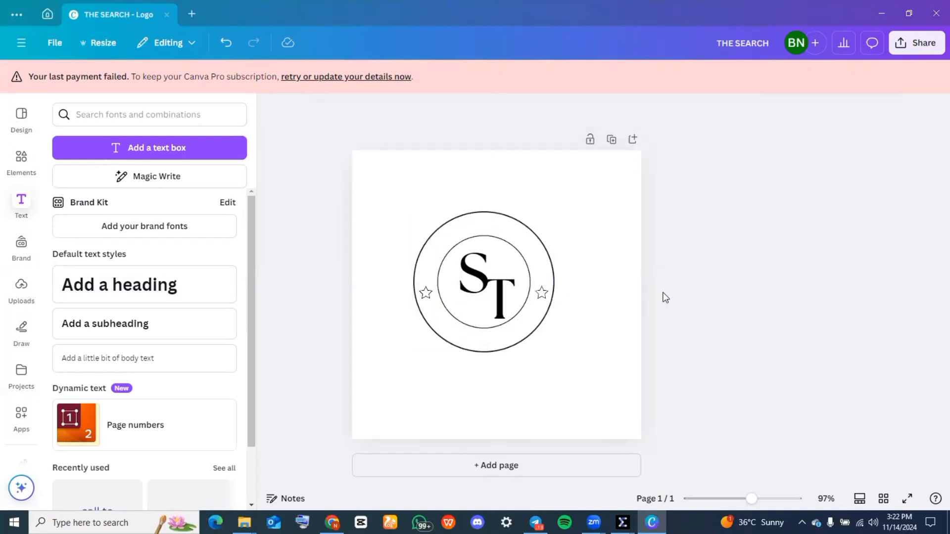
# Add a heading text box reading "THE SEARCH" to the logo
pyautogui.click(121, 303)
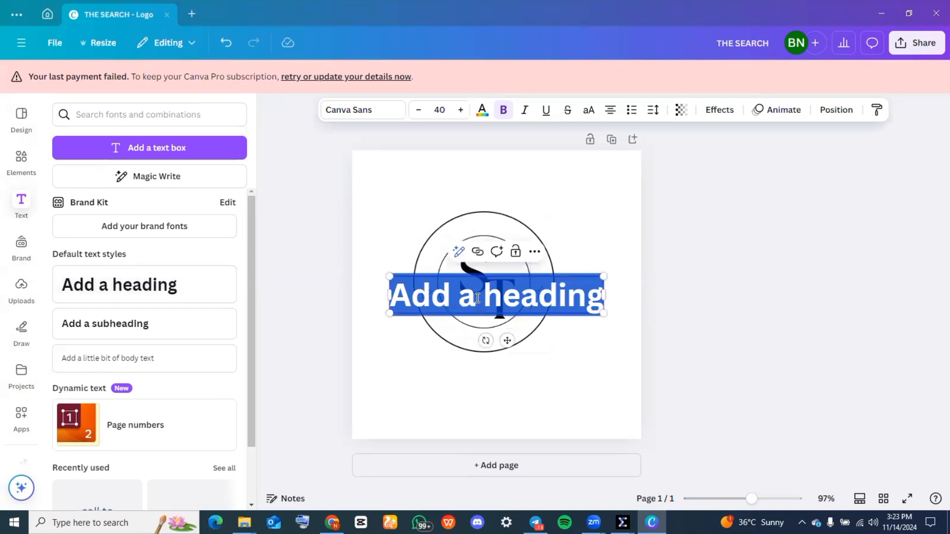
pyautogui.write('THE')
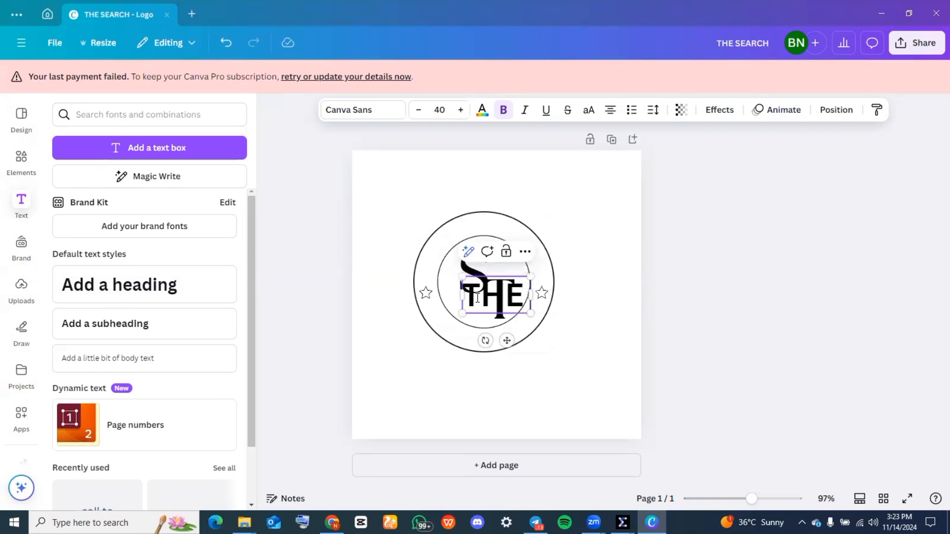
pyautogui.write(' SE')
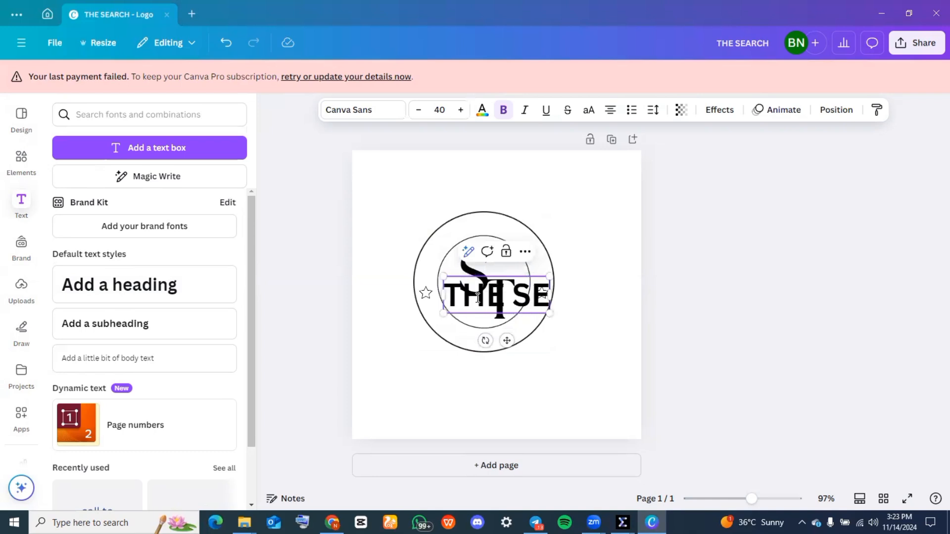
pyautogui.write('ARCH')
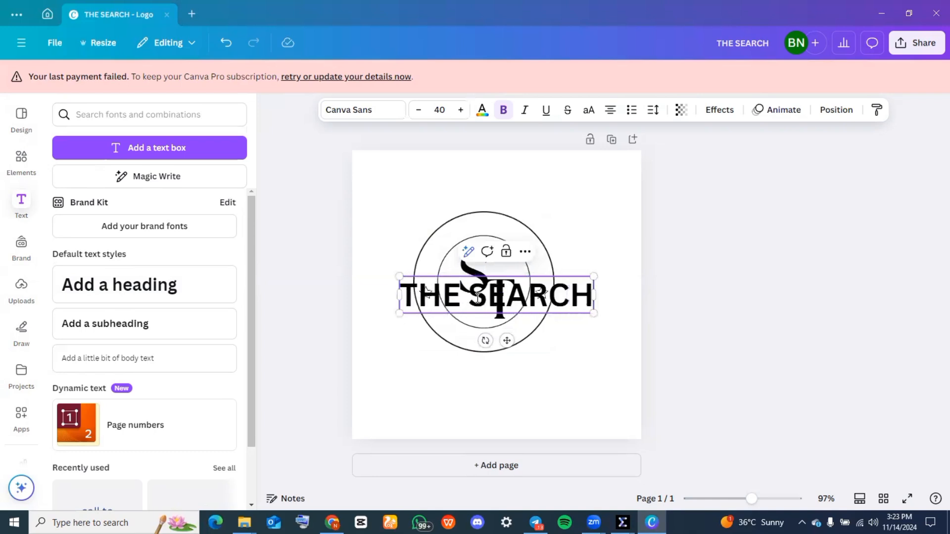
pyautogui.click(707, 383)
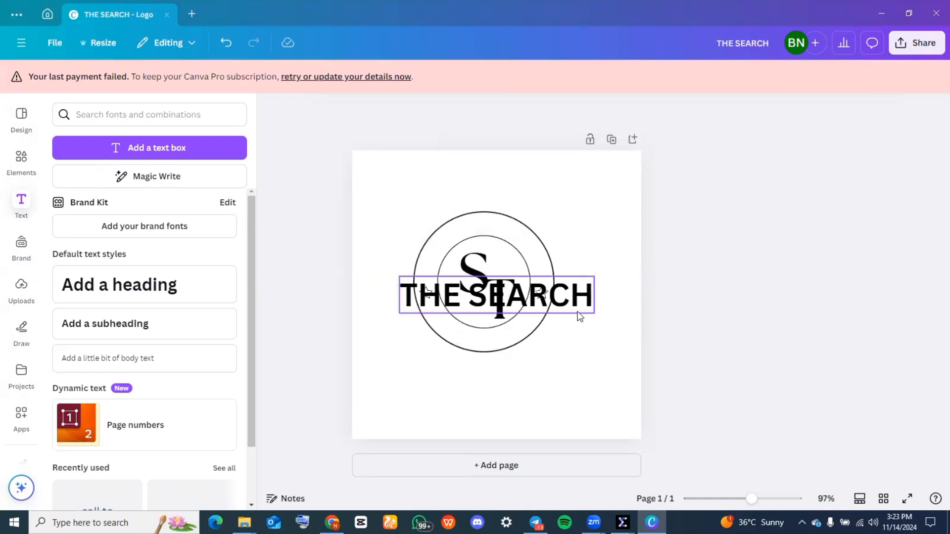
# Move THE SEARCH to the upper part of the ring, centred on the circles, and reduce its font size to 24
pyautogui.moveTo(573, 311); pyautogui.dragTo(557, 247)
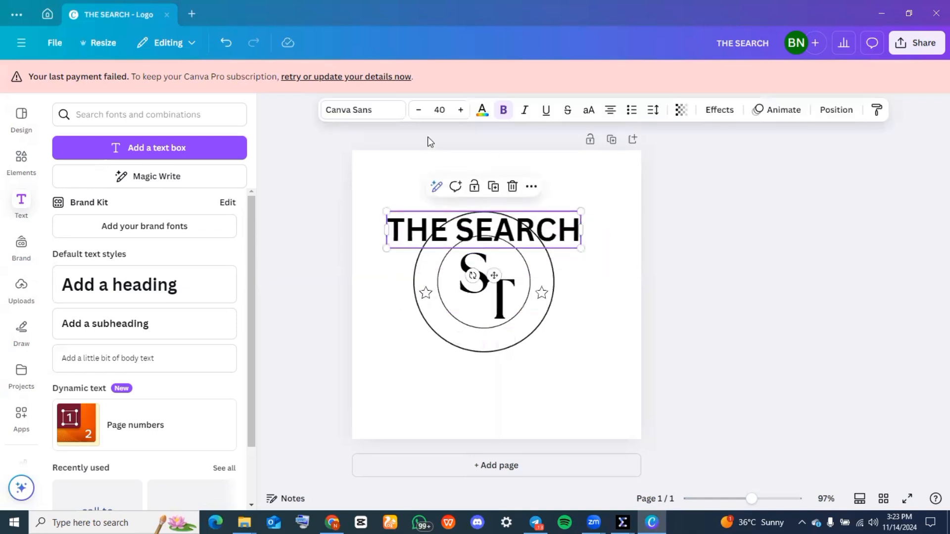
pyautogui.click(420, 112)
pyautogui.click(421, 111)
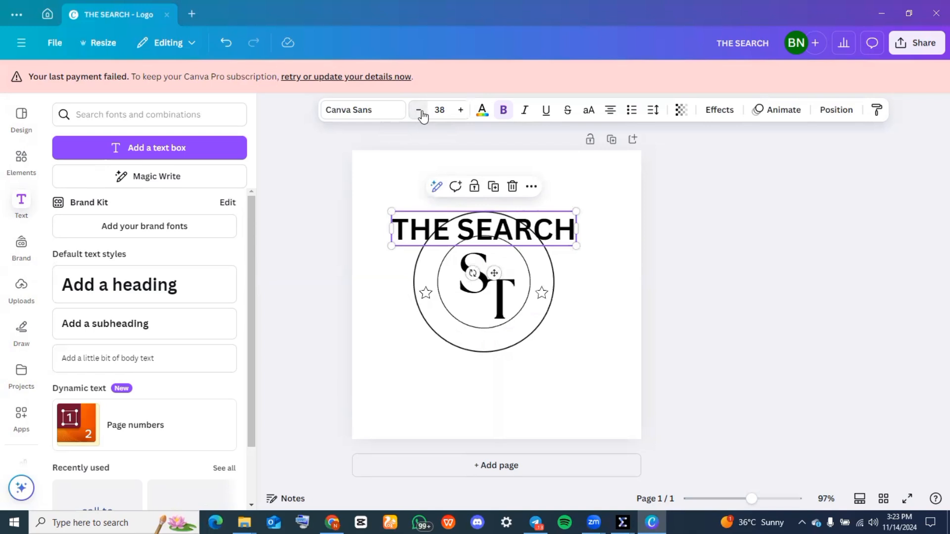
pyautogui.moveTo(420, 112); pyautogui.dragTo(422, 115)
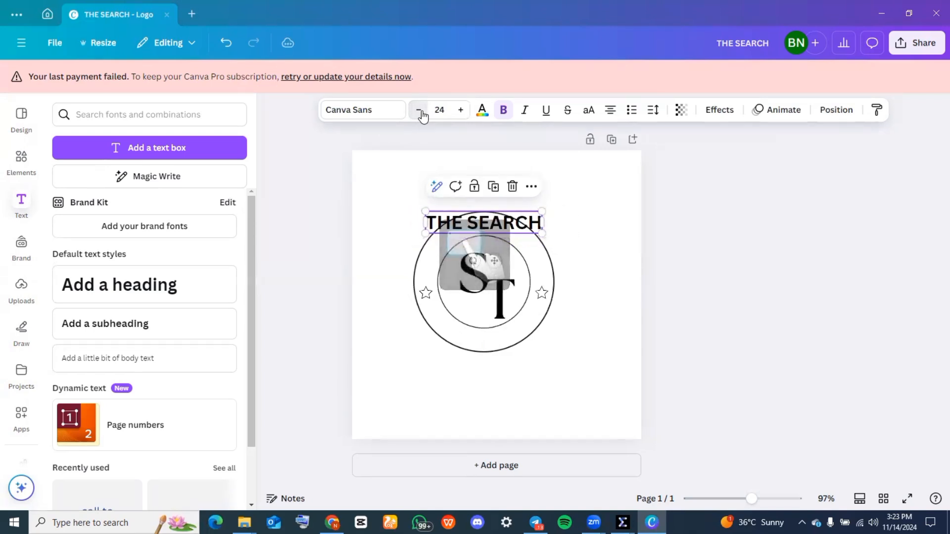
pyautogui.click(494, 169)
pyautogui.click(491, 217)
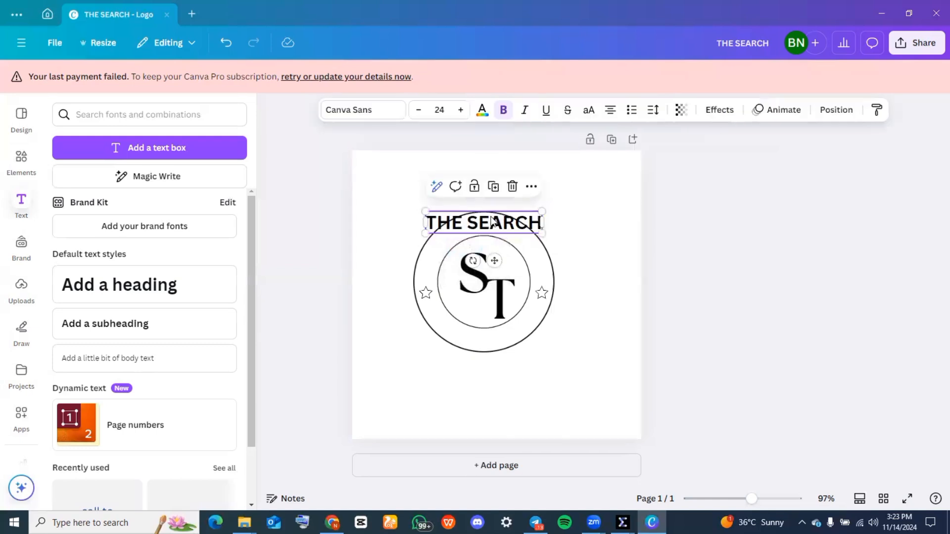
# Change the font of THE SEARCH to Candal and set its size to 22
pyautogui.click(381, 111)
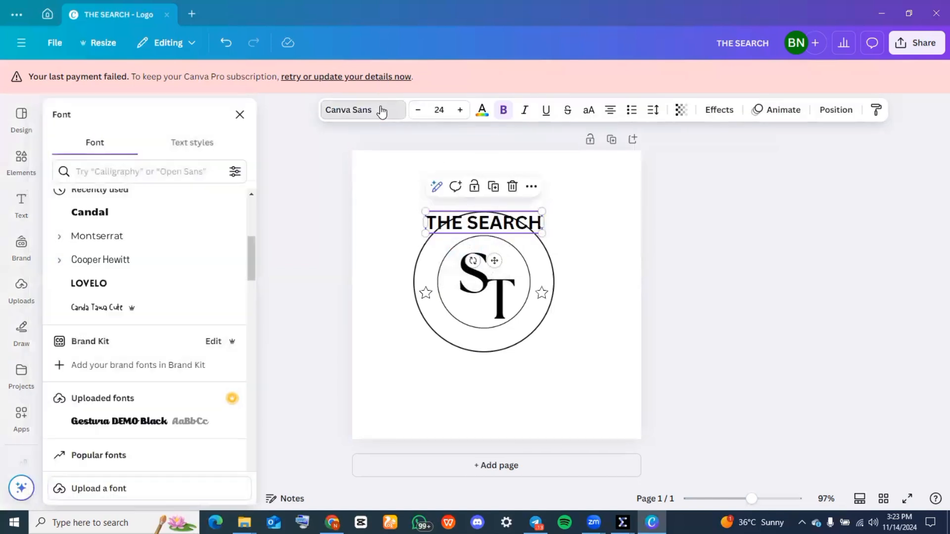
pyautogui.click(107, 221)
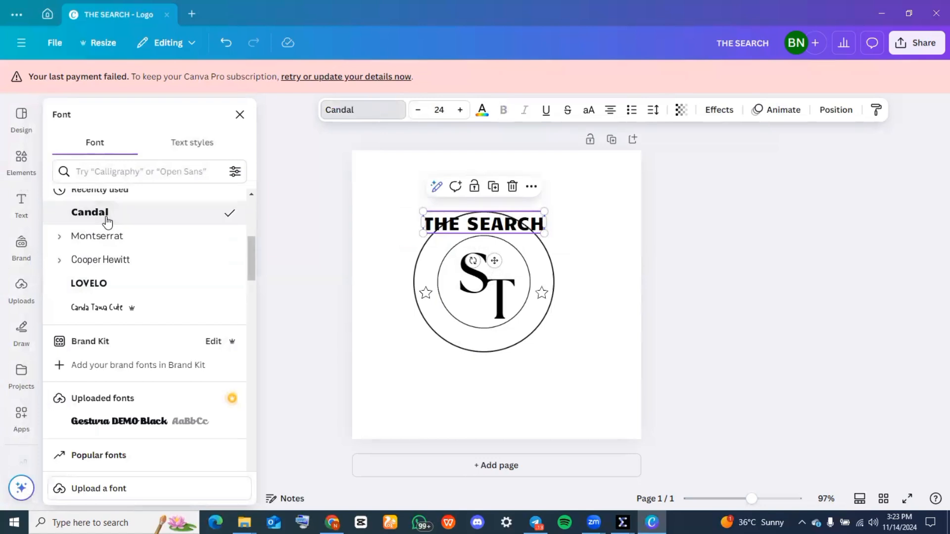
pyautogui.click(418, 110)
pyautogui.click(418, 110)
# Apply the Curve shape effect to THE SEARCH with a curve value of 66
pyautogui.click(719, 111)
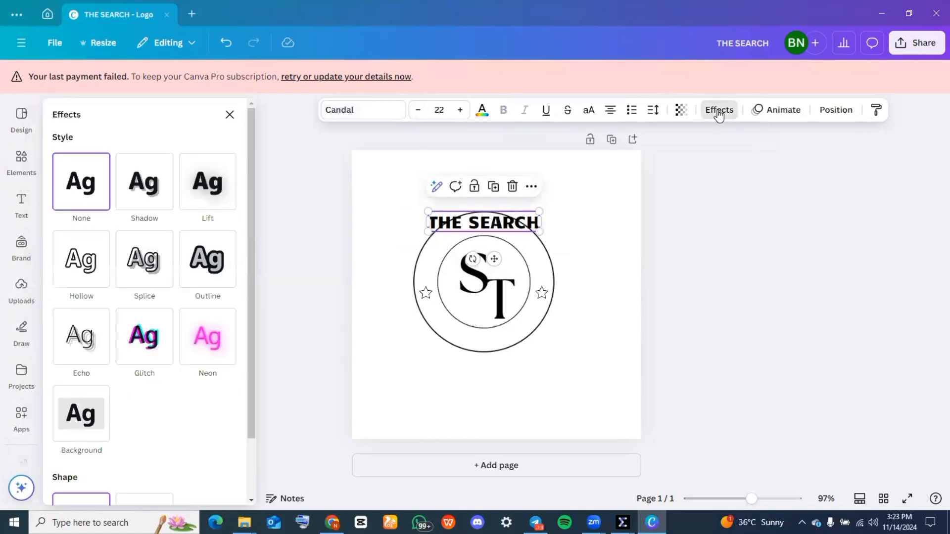
pyautogui.scroll(-2, 134, 430)
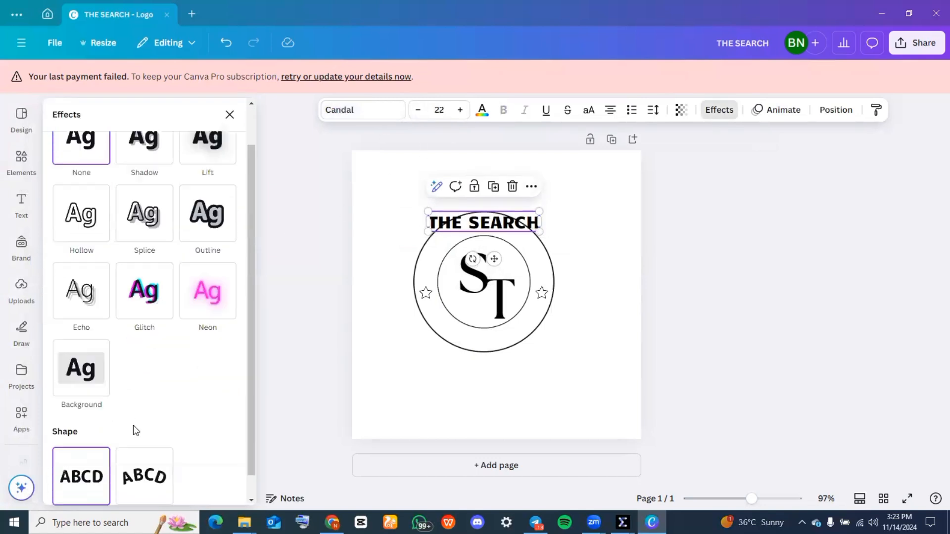
pyautogui.click(145, 452)
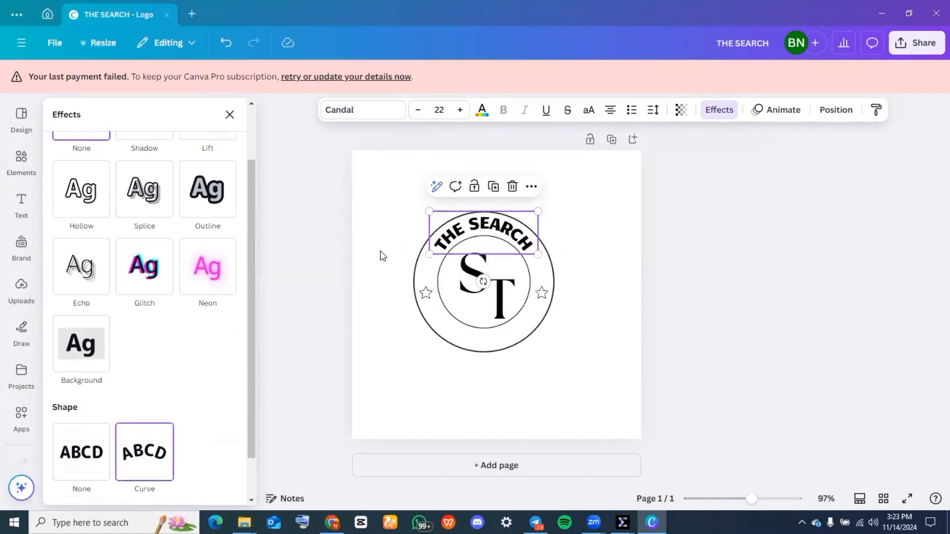
pyautogui.scroll(-1, 206, 443)
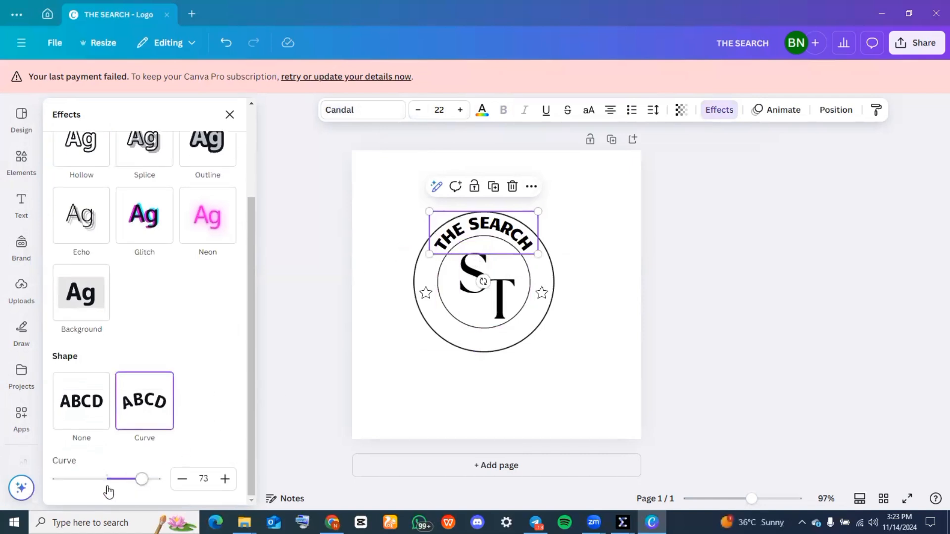
pyautogui.moveTo(143, 480); pyautogui.dragTo(139, 479)
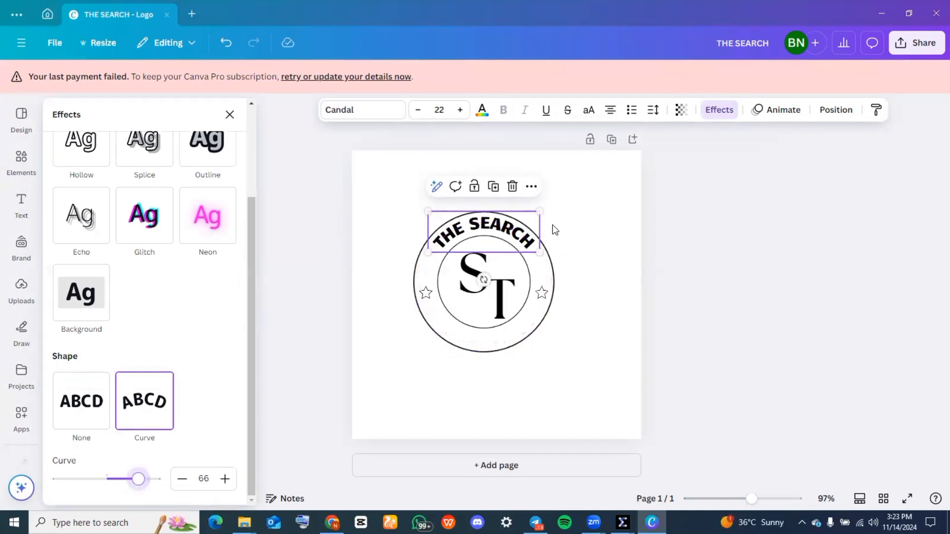
# Set the letter spacing of THE SEARCH to 208 so it spreads along the upper arc, and deselect it
pyautogui.click(648, 114)
pyautogui.moveTo(612, 158); pyautogui.dragTo(630, 165)
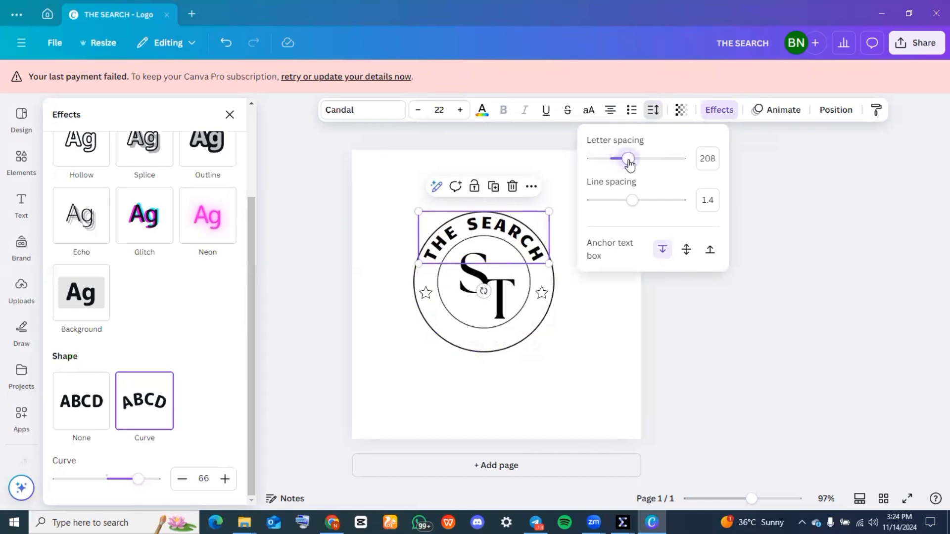
pyautogui.click(670, 335)
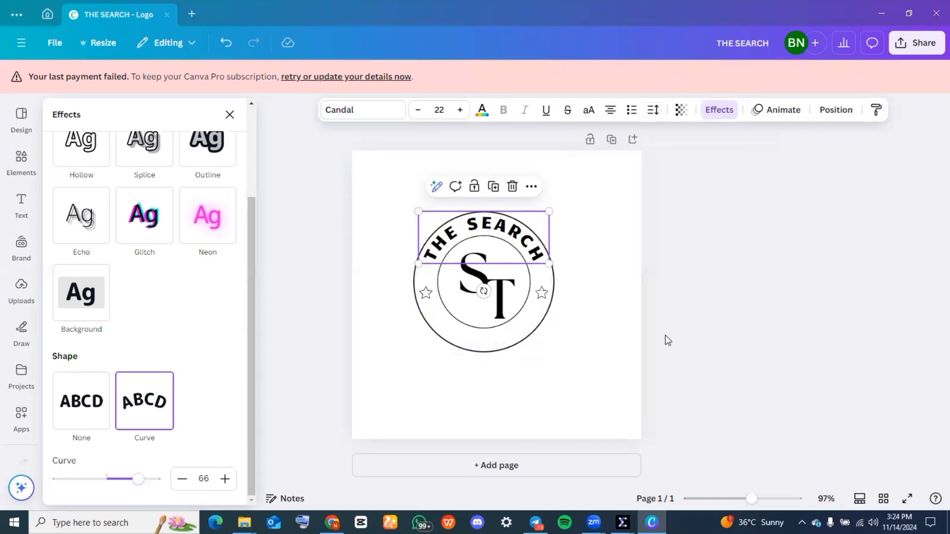
pyautogui.click(671, 335)
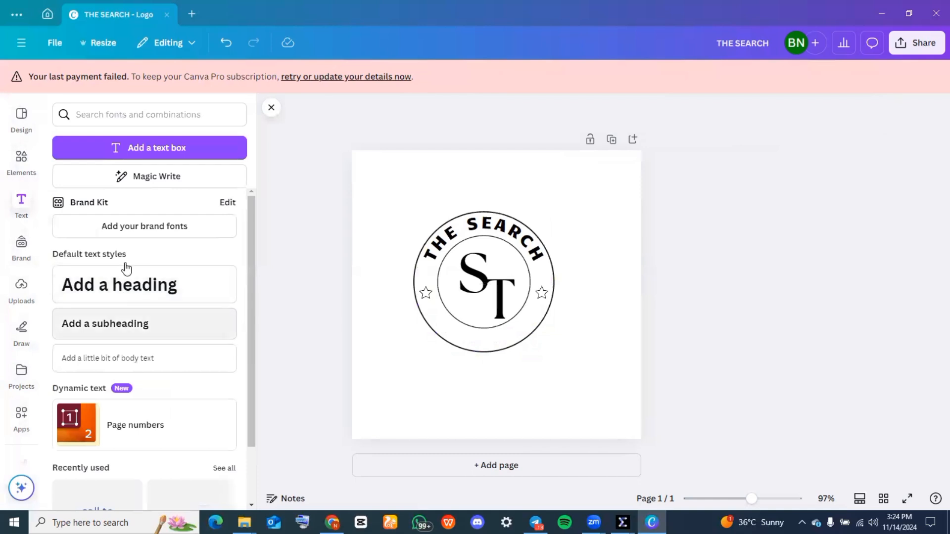
# Add a heading text box reading "TRIVIAL" and move it over the lower part of the ring
pyautogui.click(131, 300)
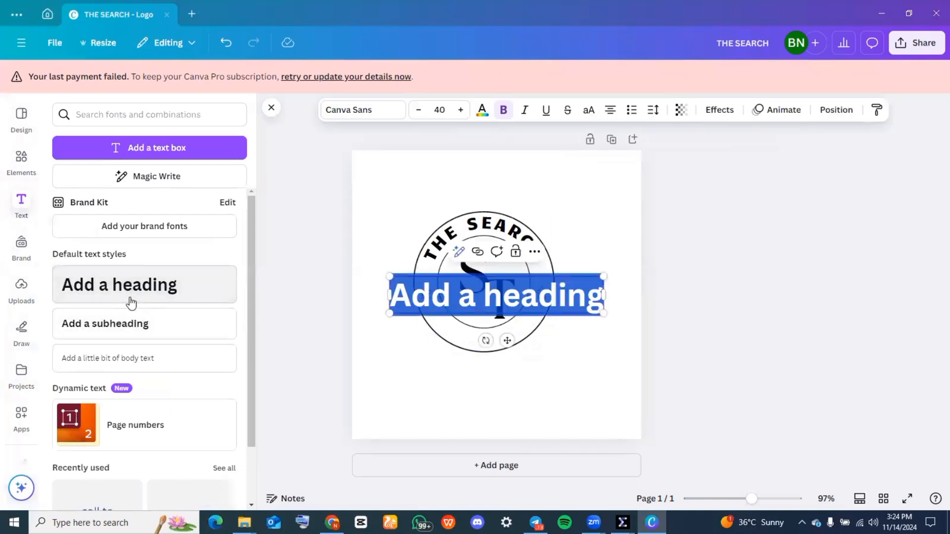
pyautogui.write('TR')
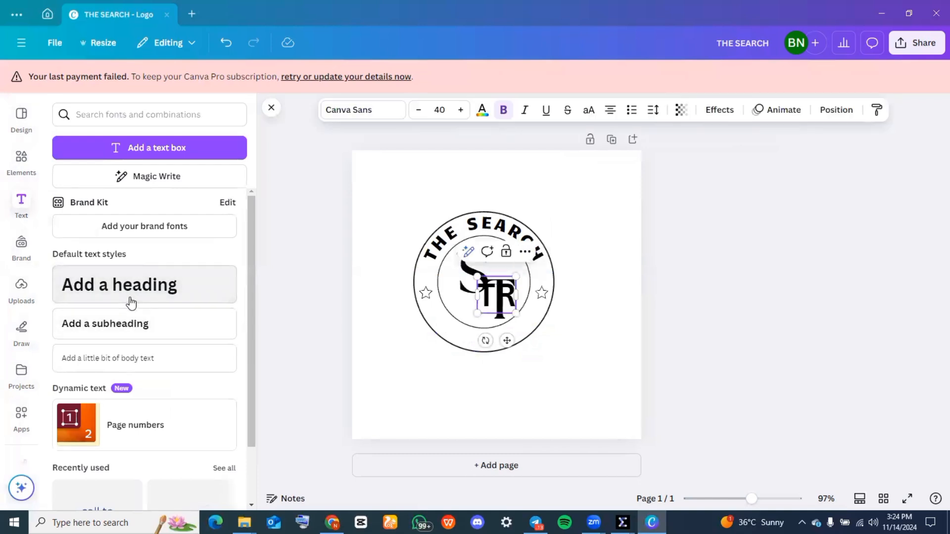
pyautogui.write('IVIA')
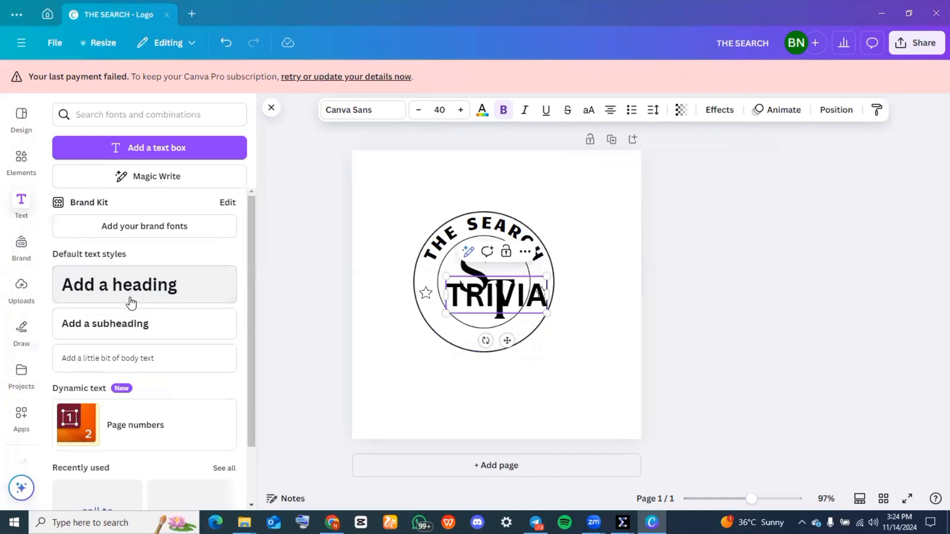
pyautogui.write('L')
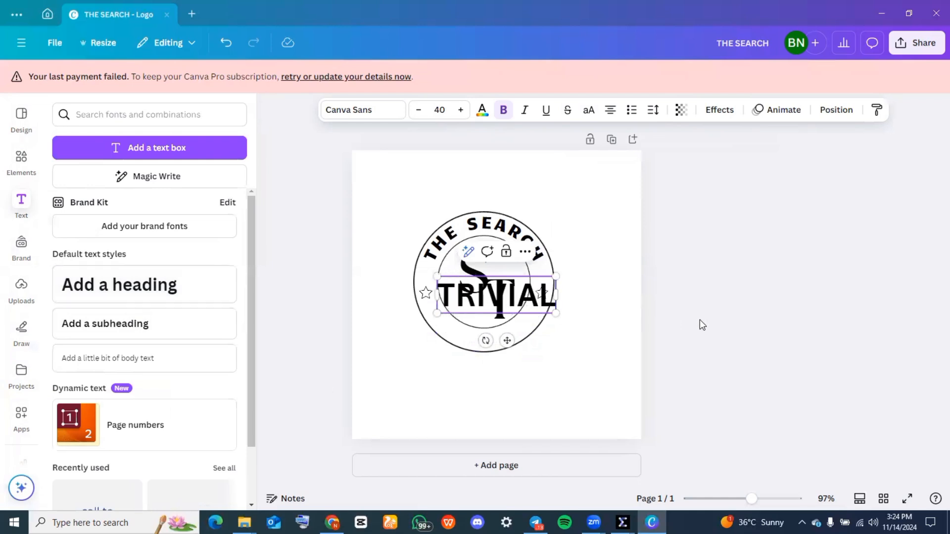
pyautogui.click(702, 325)
pyautogui.moveTo(517, 294); pyautogui.dragTo(513, 343)
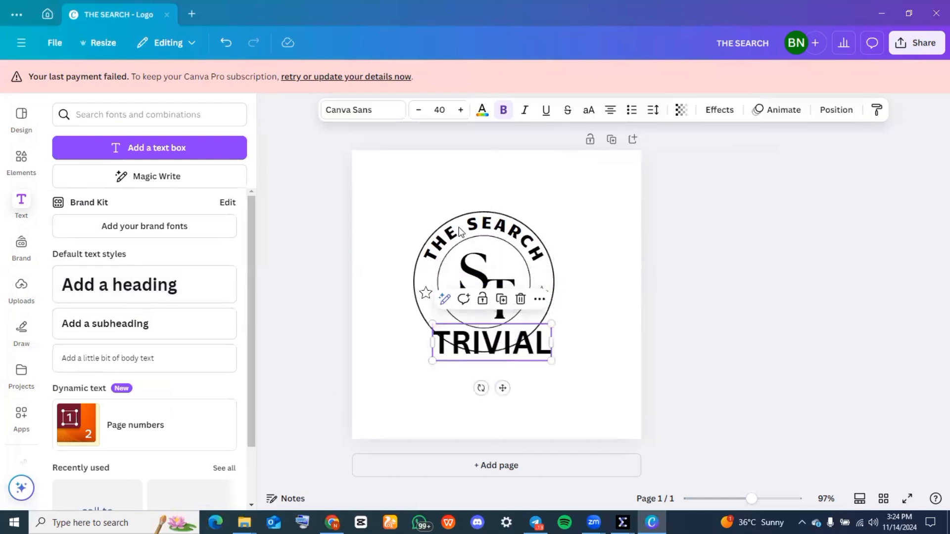
# Change the font of TRIVIAL to Candal and reduce its size to 25
pyautogui.click(384, 110)
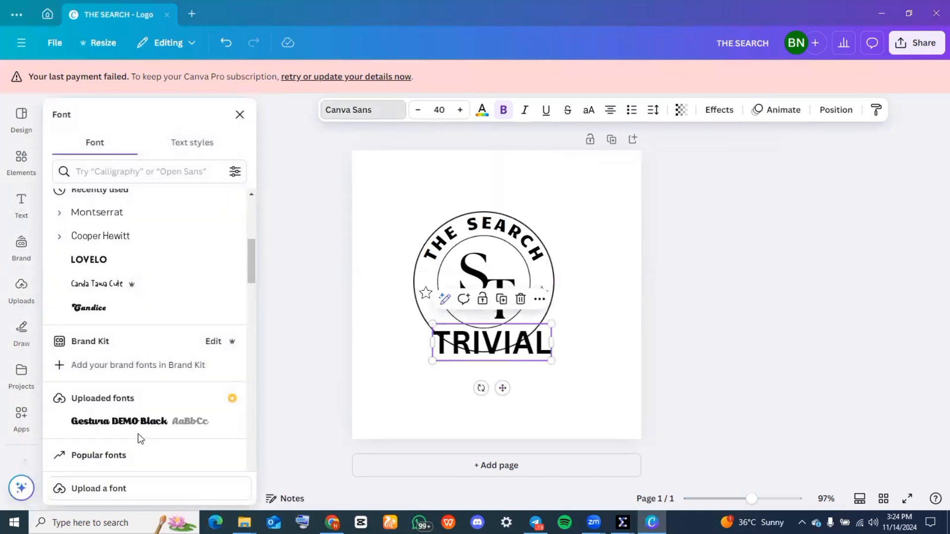
pyautogui.scroll(6, 131, 272)
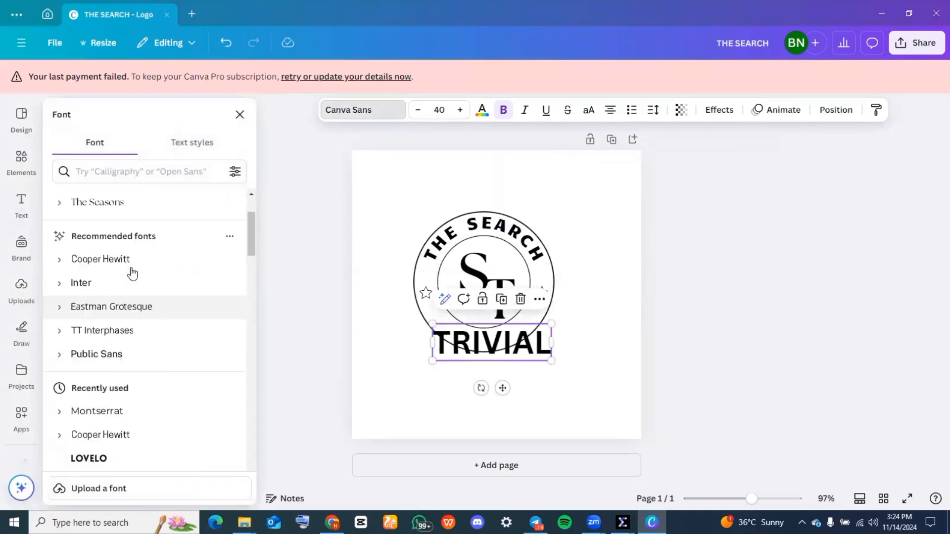
pyautogui.click(125, 253)
pyautogui.click(420, 116)
pyautogui.click(420, 117)
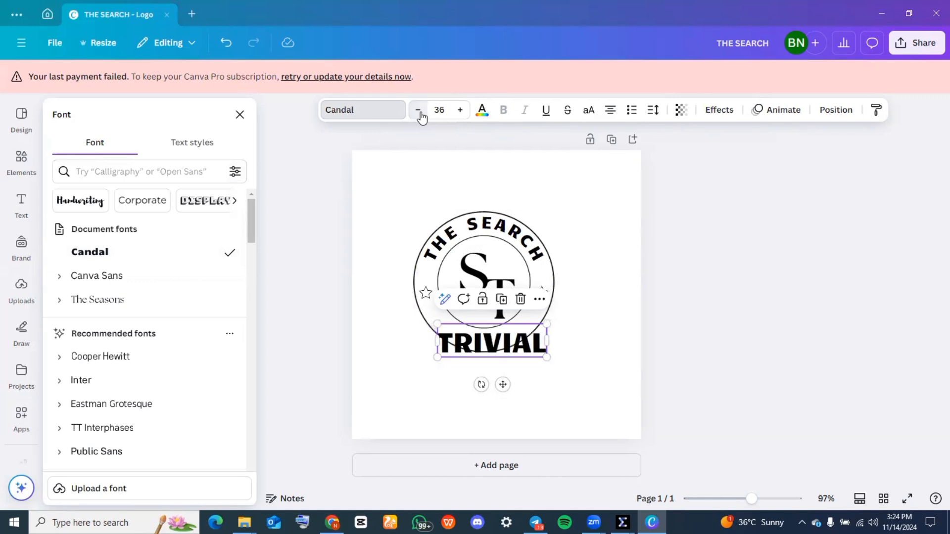
pyautogui.click(420, 116)
pyautogui.click(420, 117)
pyautogui.click(420, 116)
pyautogui.click(420, 116)
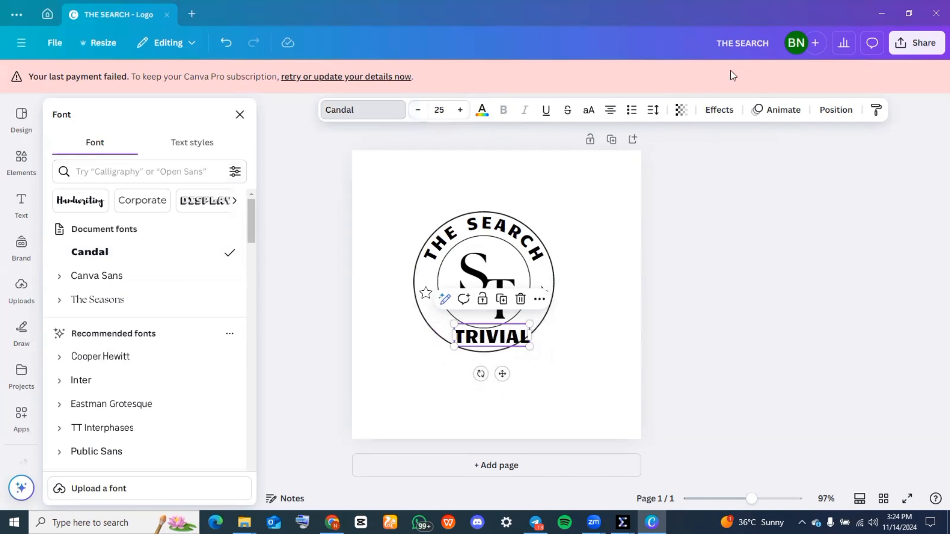
# Curve TRIVIAL upward along the lower arc with a curve value of -72 and set its letter spacing to 261
pyautogui.click(718, 109)
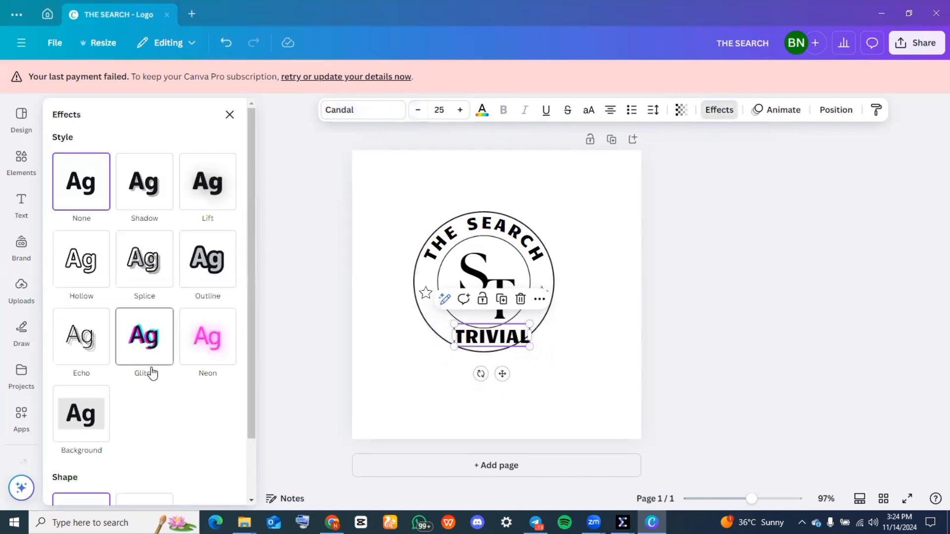
pyautogui.scroll(-2, 152, 373)
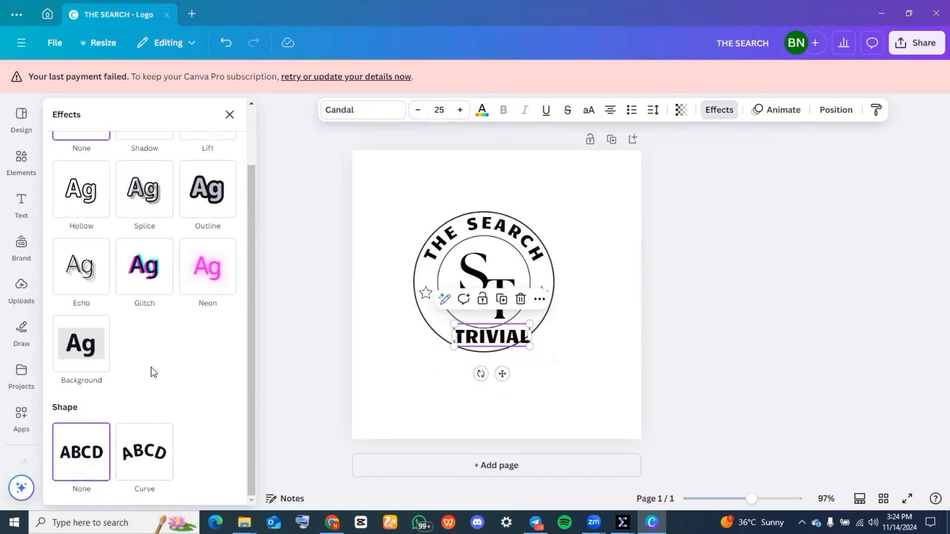
pyautogui.click(149, 452)
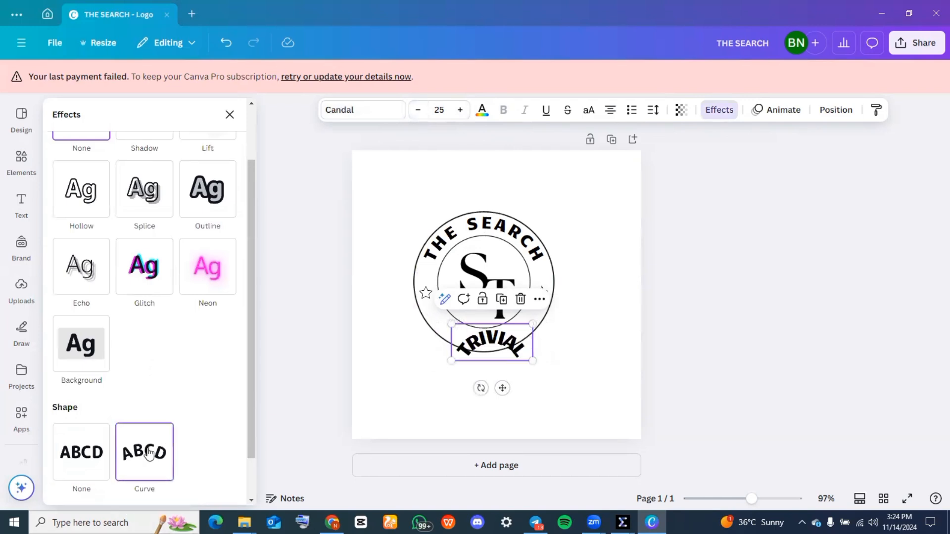
pyautogui.scroll(-2, 186, 462)
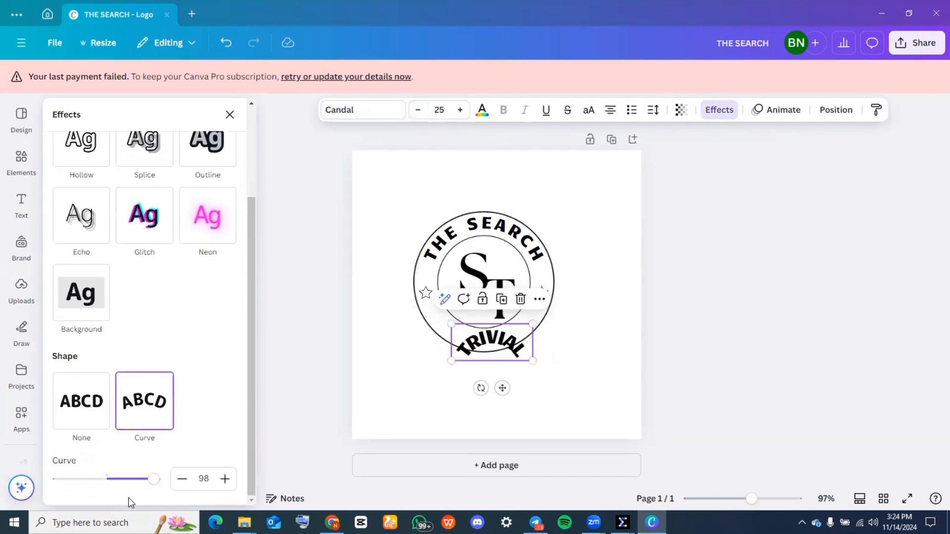
pyautogui.moveTo(157, 480); pyautogui.dragTo(70, 482)
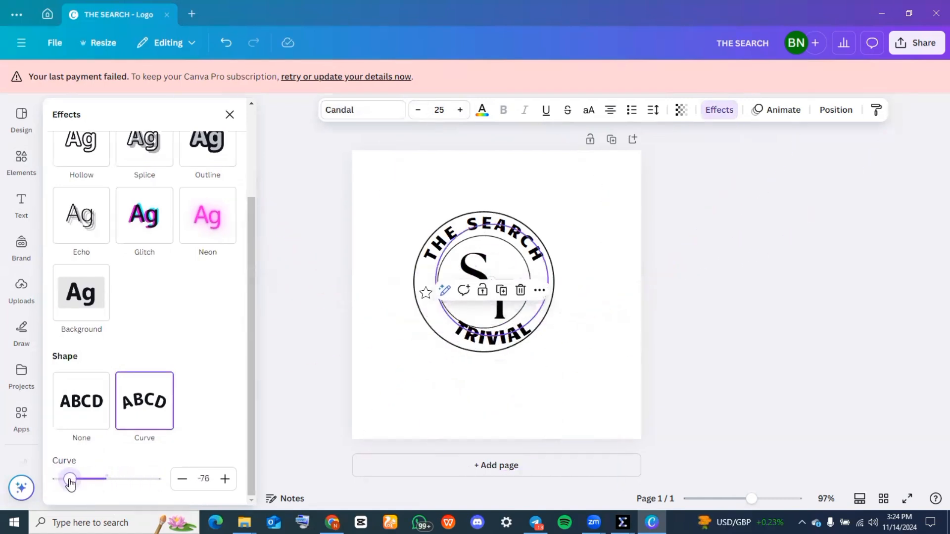
pyautogui.click(657, 115)
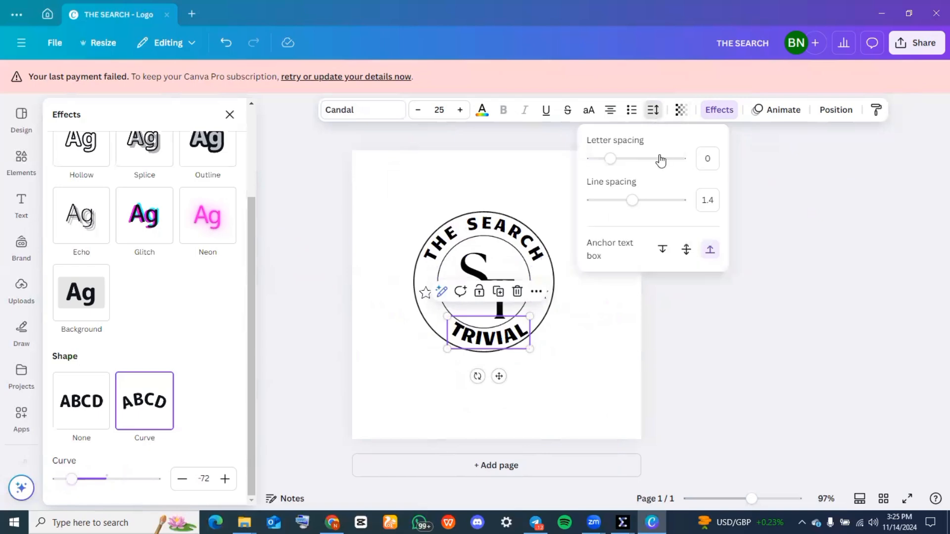
pyautogui.moveTo(619, 160); pyautogui.dragTo(633, 164)
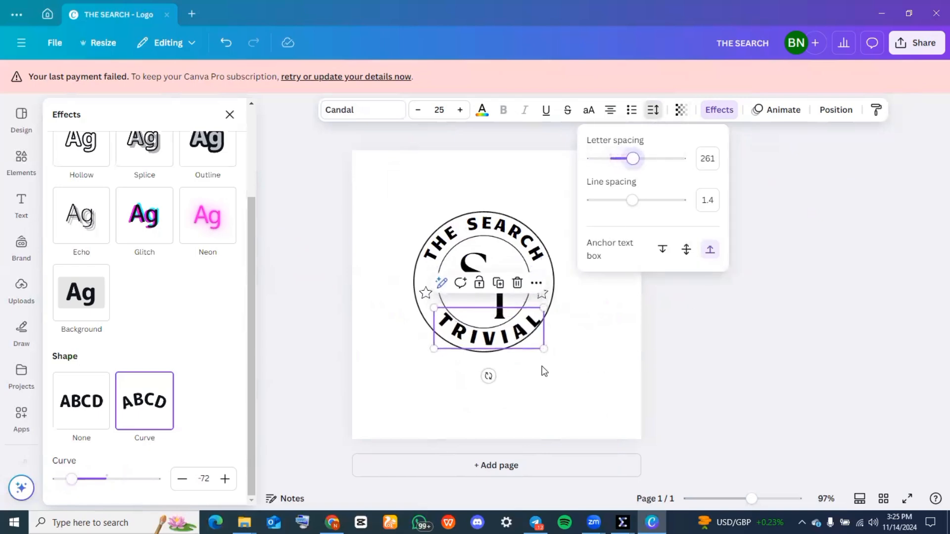
# Nudge TRIVIAL slightly sideways so it sits centred along the lower arc of the ring, and deselect it
pyautogui.moveTo(491, 340); pyautogui.dragTo(485, 343)
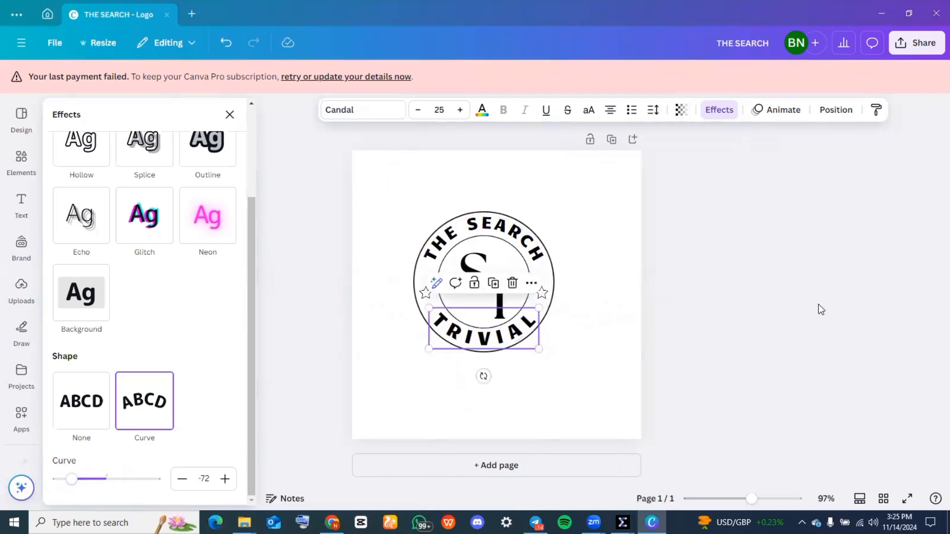
pyautogui.click(861, 291)
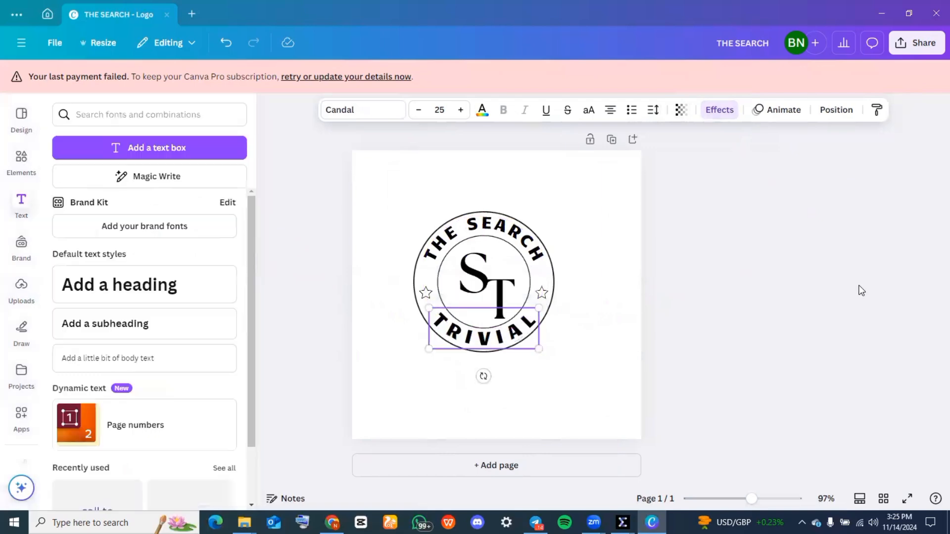
pyautogui.click(758, 292)
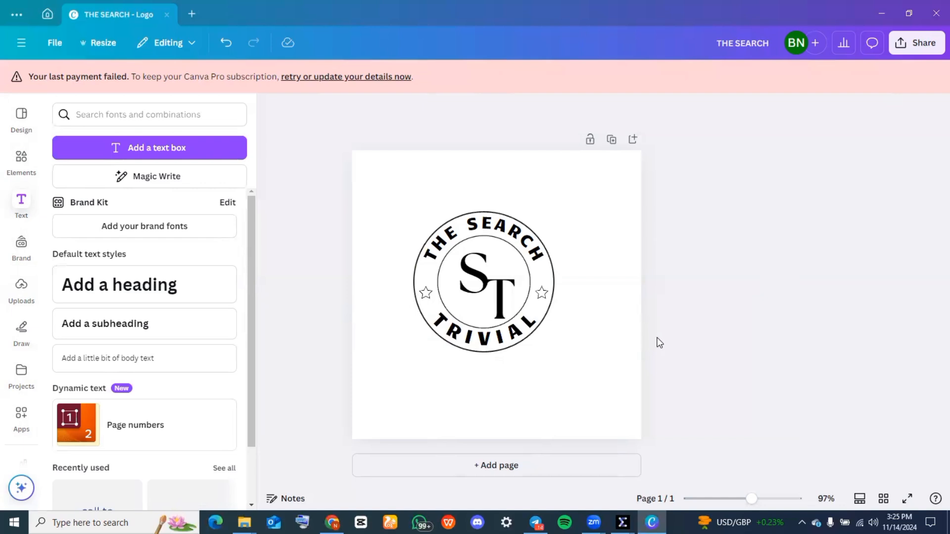
# Download the logo as a PNG with a transparent background, saving it as THE SEARCH in the Downloads folder
pyautogui.click(922, 50)
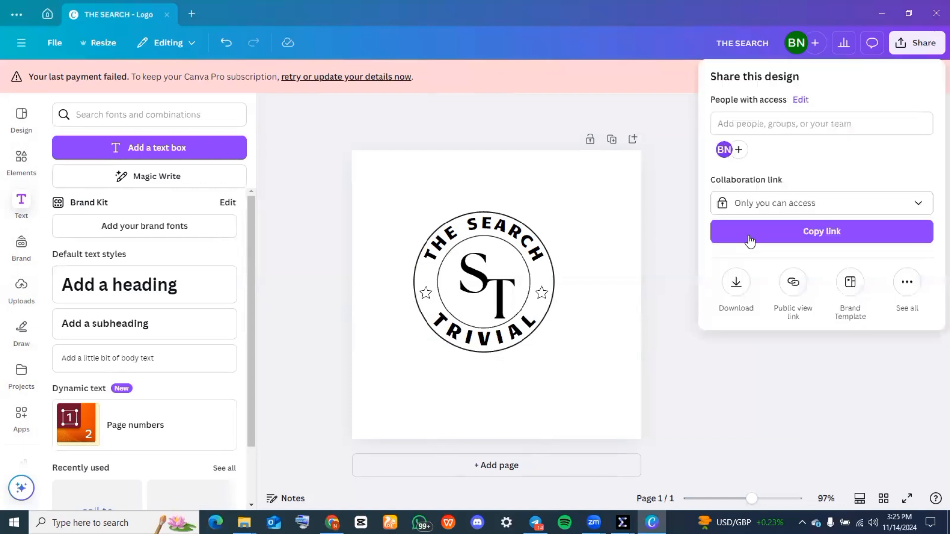
pyautogui.click(736, 284)
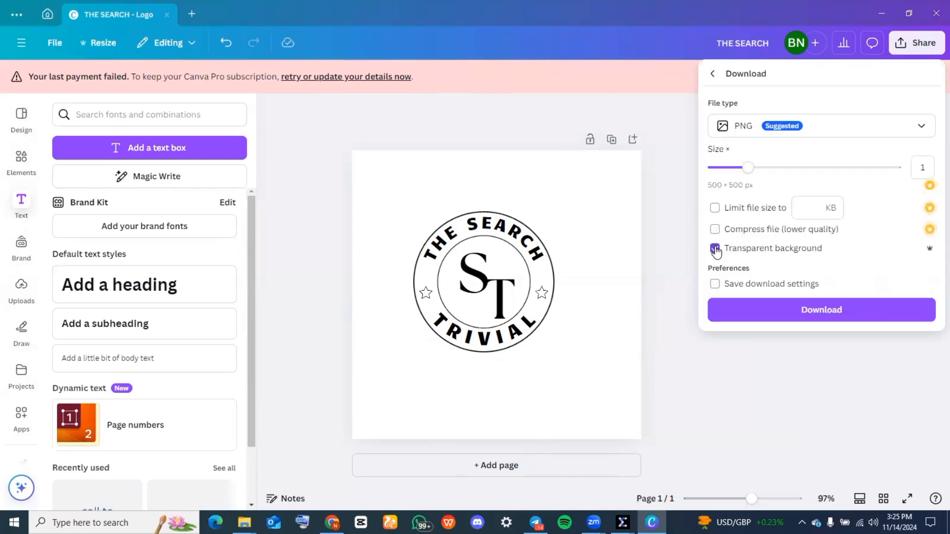
pyautogui.click(782, 310)
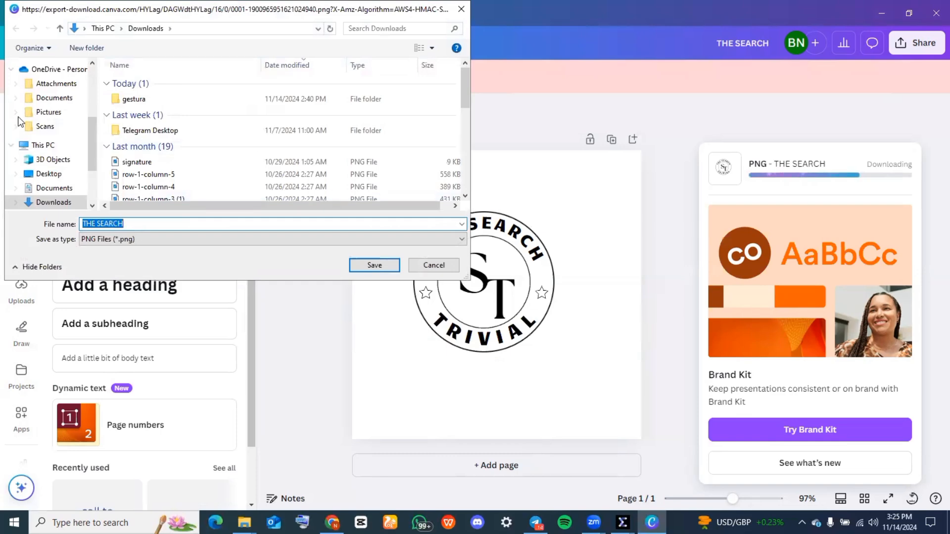
pyautogui.click(53, 101)
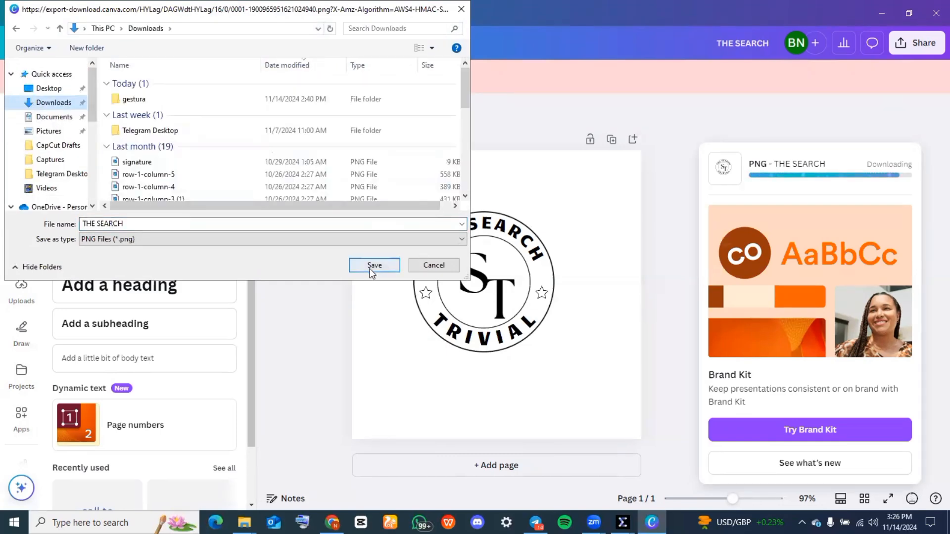
pyautogui.click(369, 269)
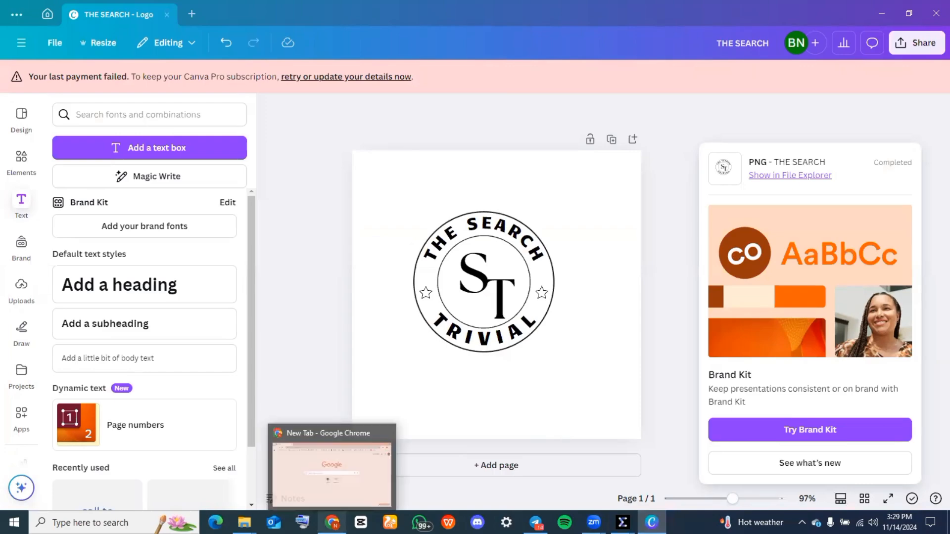
# Switch to Chrome, search Google for photopea, and open the Photopea online photo editor
pyautogui.click(331, 522)
pyautogui.click(332, 522)
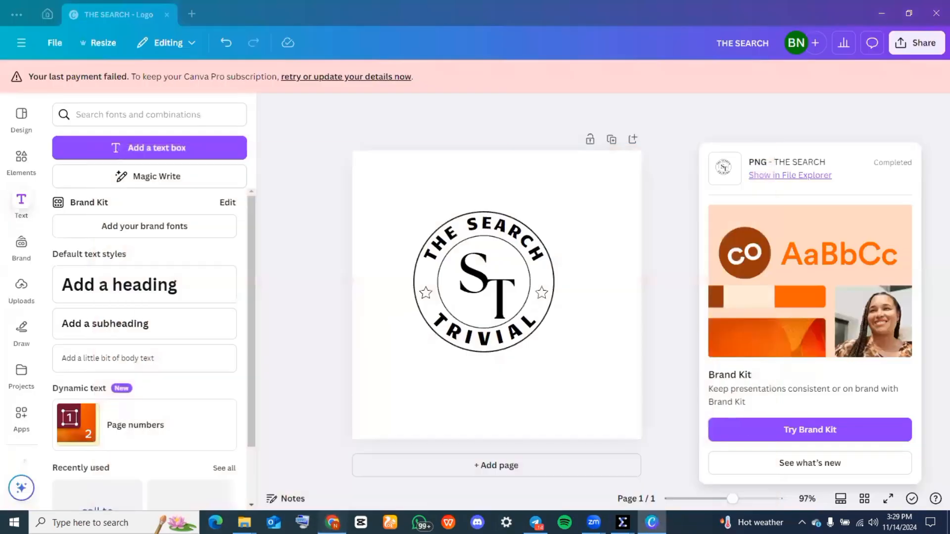
pyautogui.click(331, 522)
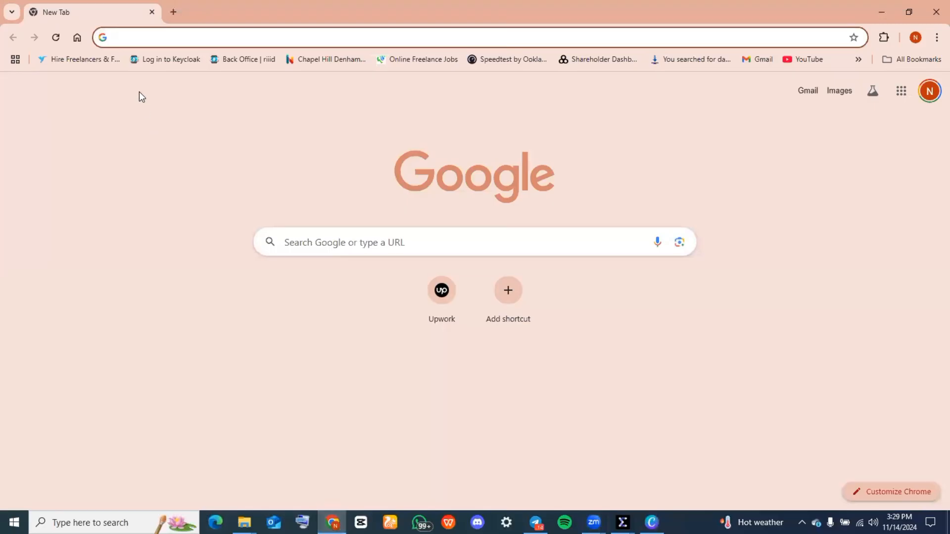
pyautogui.write('PHO')
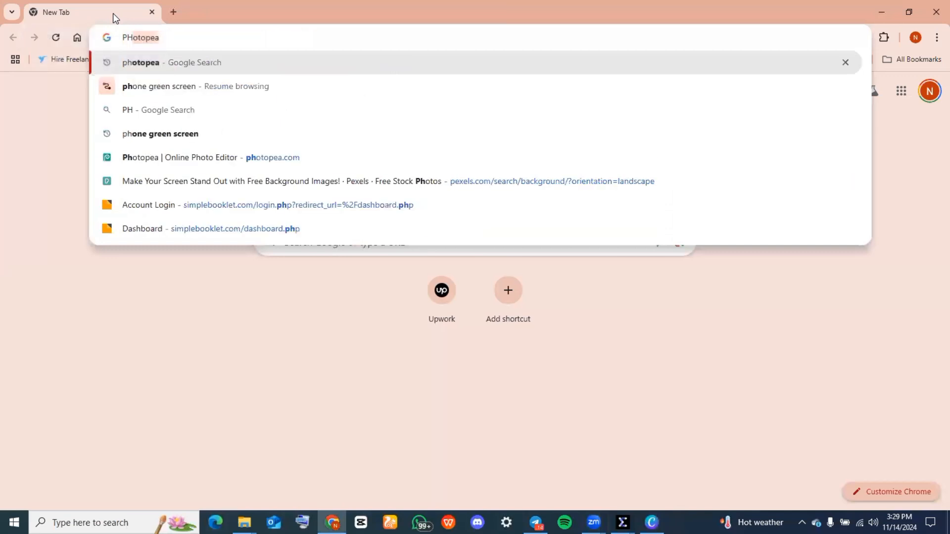
pyautogui.click(148, 63)
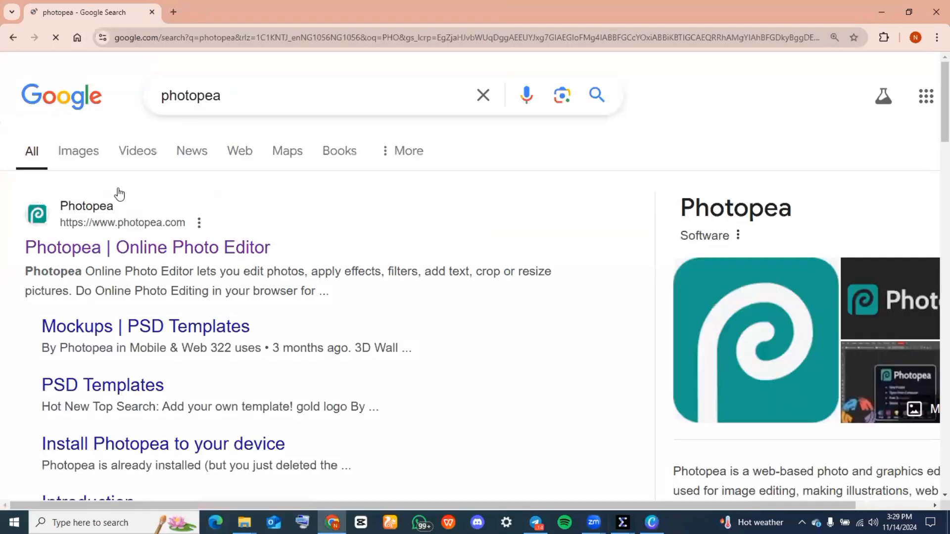
pyautogui.click(96, 250)
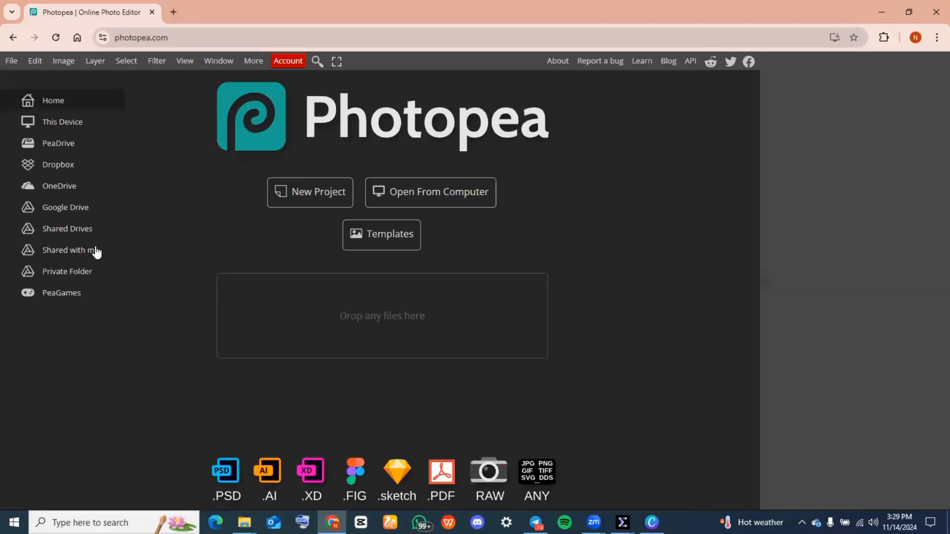
# Browse the Photopea templates for a logo mockup and open the 3D glass light template
pyautogui.click(392, 244)
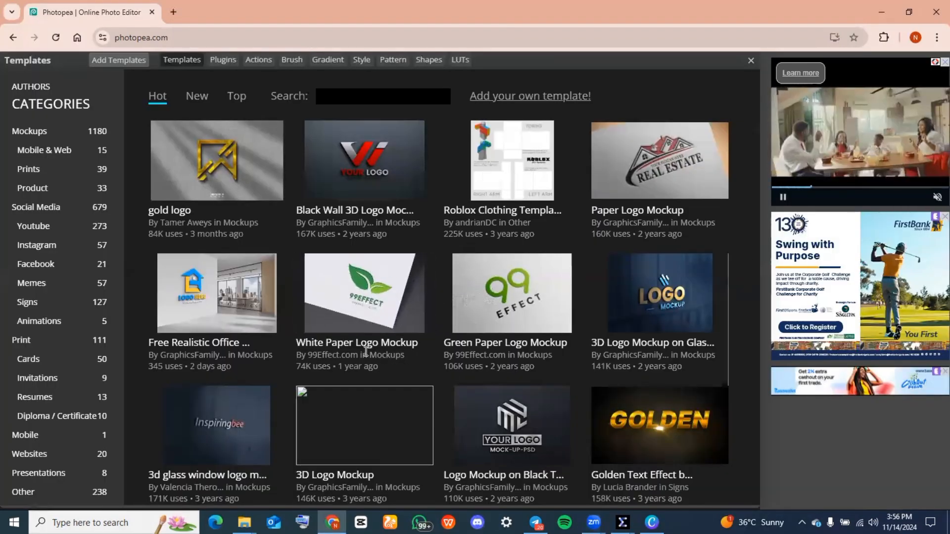
pyautogui.scroll(-1, 365, 356)
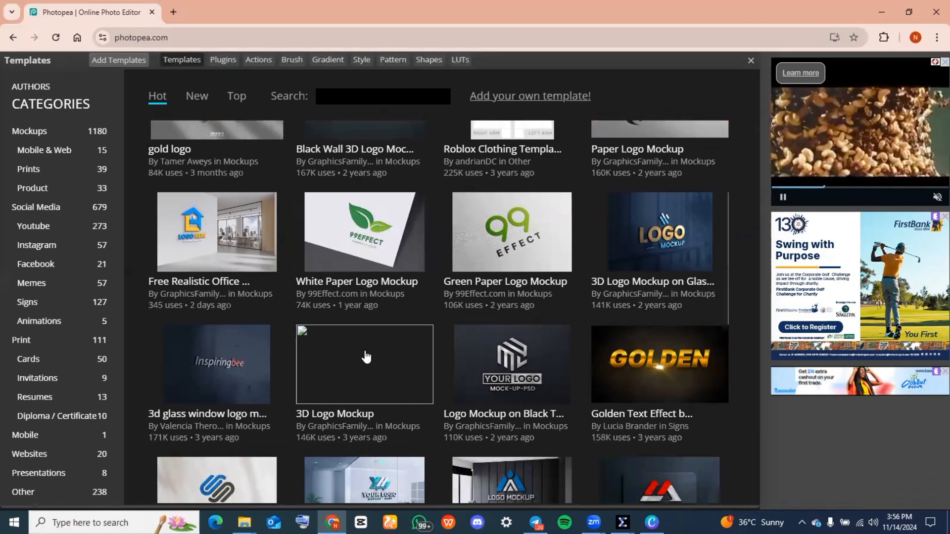
pyautogui.scroll(-1, 366, 356)
pyautogui.scroll(-5, 366, 356)
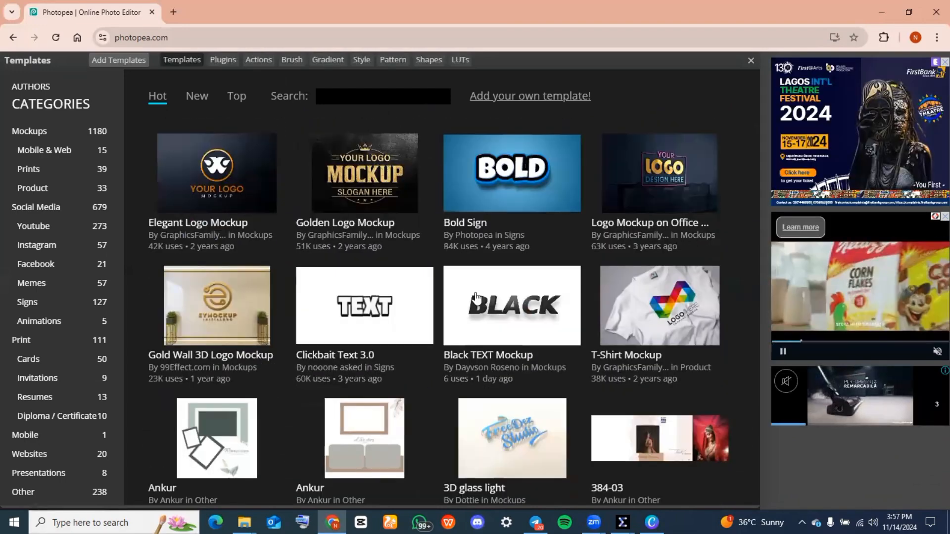
pyautogui.scroll(-2, 475, 296)
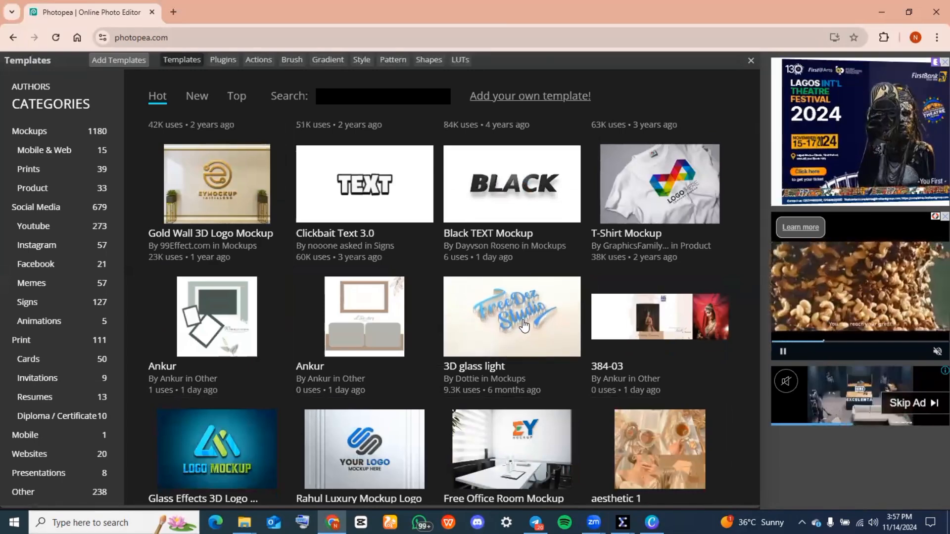
pyautogui.click(504, 345)
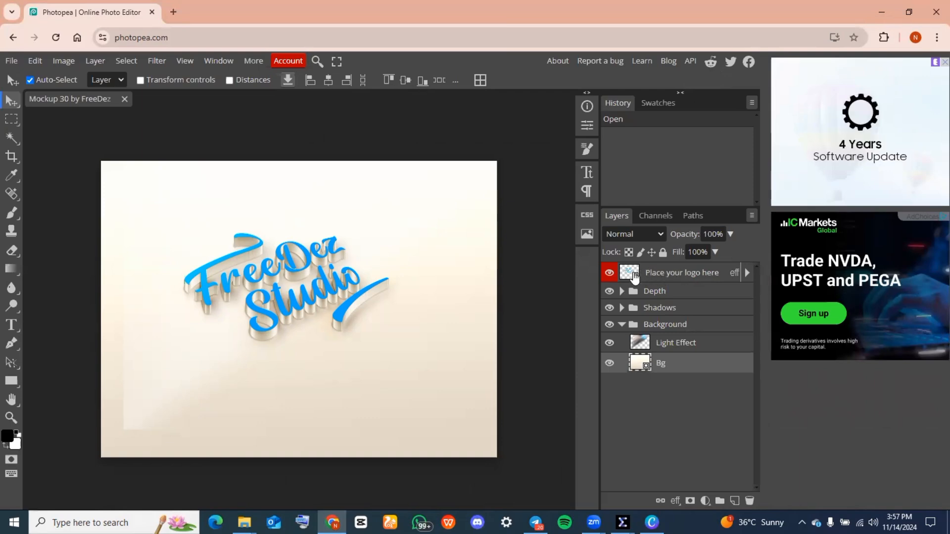
# Open the contents of the "Place your logo here" smart object and hide its FreeDez Studio layer
pyautogui.click(633, 274)
pyautogui.doubleClick(634, 275)
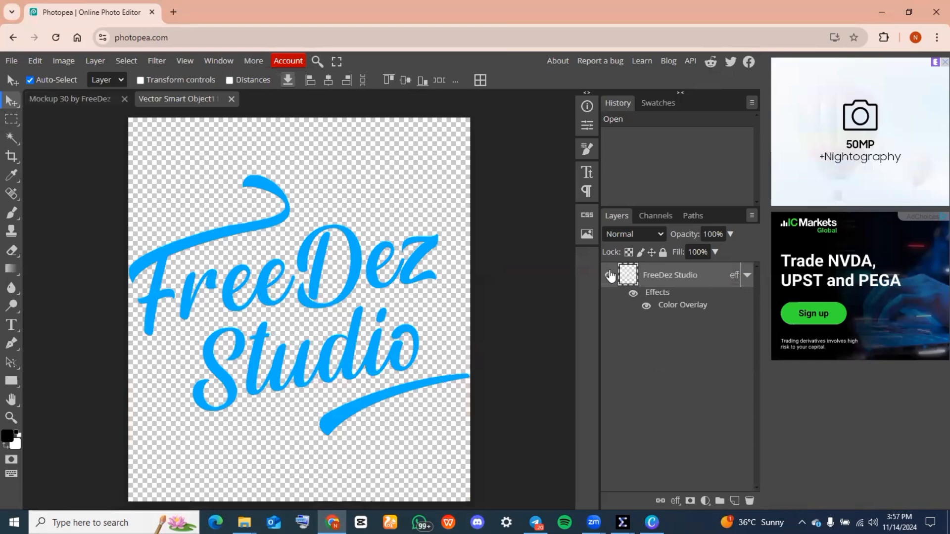
pyautogui.click(610, 275)
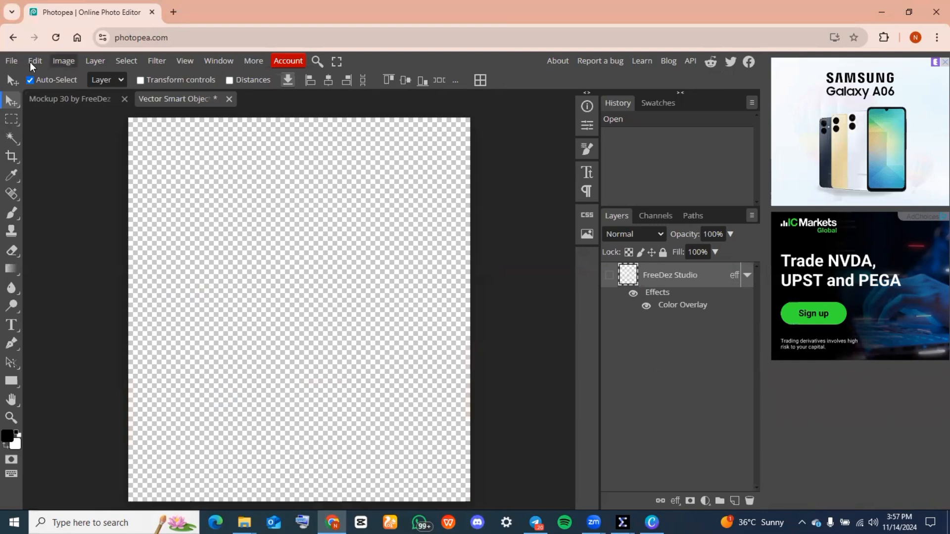
# Place the THE SEARCH PNG from the Downloads folder into the smart object document
pyautogui.click(10, 62)
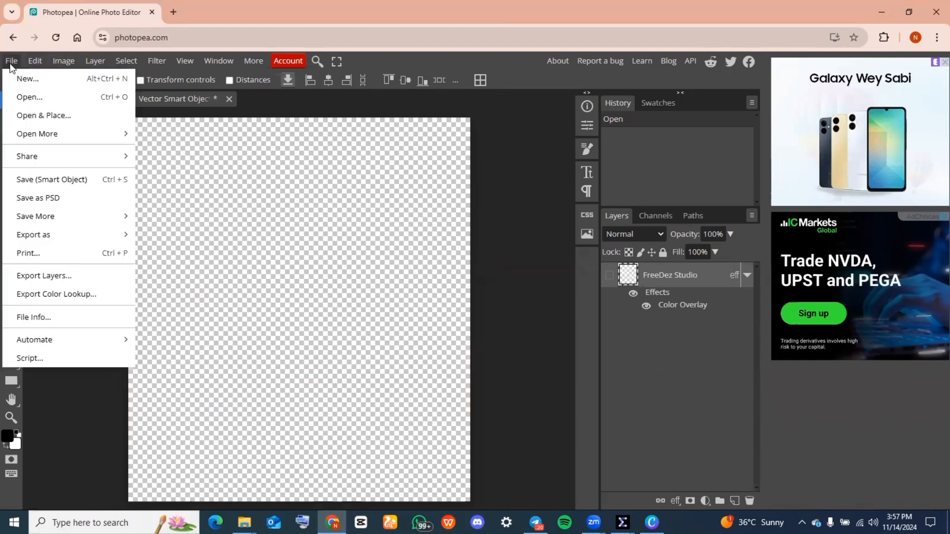
pyautogui.click(82, 116)
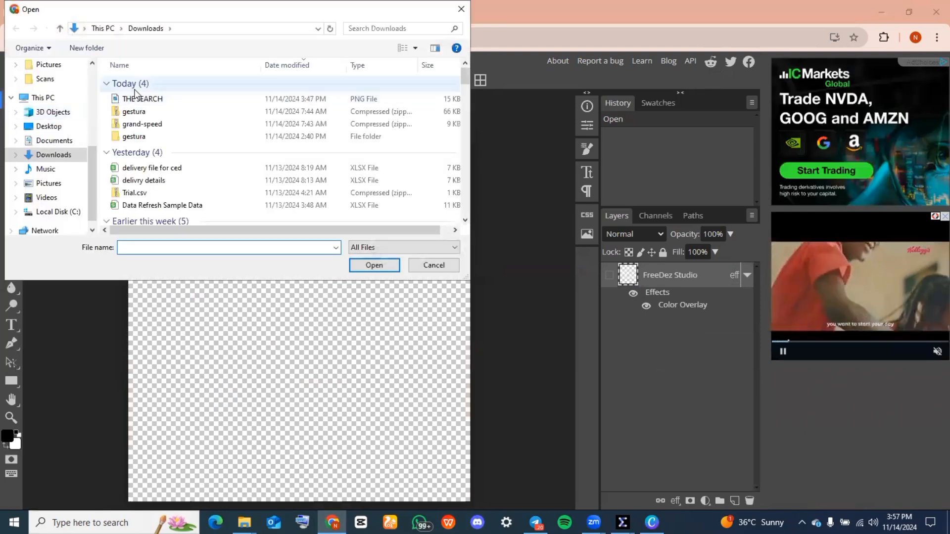
pyautogui.click(142, 100)
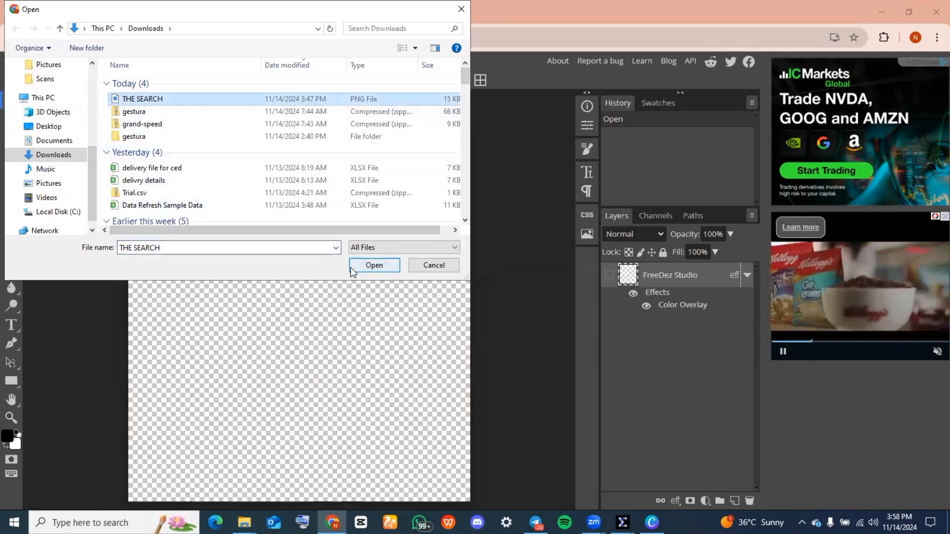
pyautogui.click(351, 267)
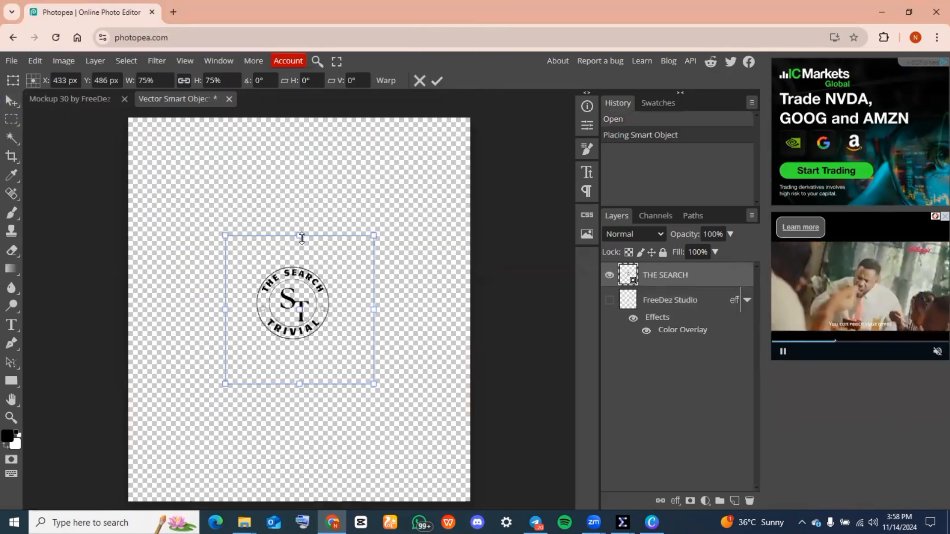
# Scale the placed logo proportionally to about 298.8% and move it so the circle sits centred on the canvas
pyautogui.moveTo(299, 235); pyautogui.dragTo(300, 115)
pyautogui.moveTo(299, 384); pyautogui.dragTo(299, 509)
pyautogui.moveTo(251, 345); pyautogui.dragTo(268, 367)
pyautogui.moveTo(109, 348); pyautogui.dragTo(52, 349)
pyautogui.moveTo(260, 167); pyautogui.dragTo(297, 174)
pyautogui.moveTo(325, 118); pyautogui.dragTo(325, 0)
pyautogui.moveTo(293, 250); pyautogui.dragTo(292, 305)
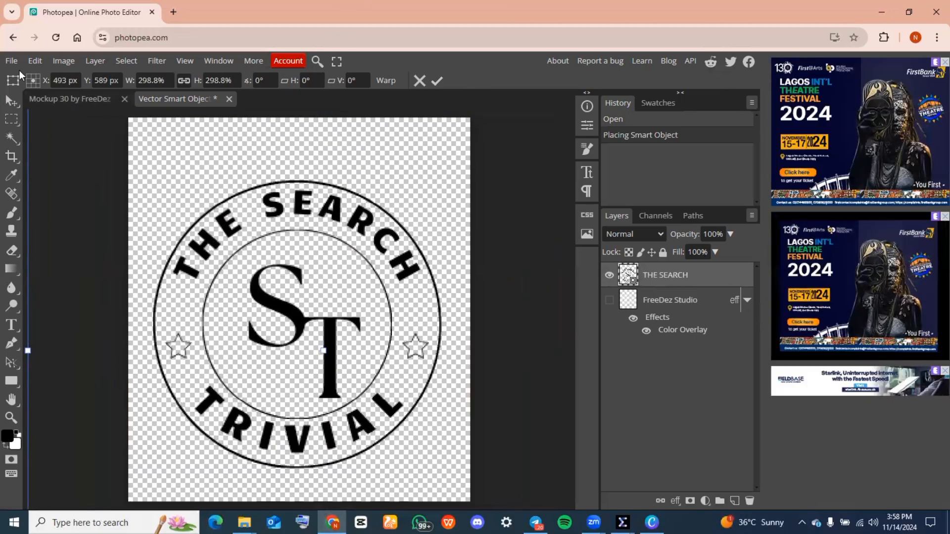
# Save the smart object with the new logo and return to the Mockup 30 document
pyautogui.click(14, 63)
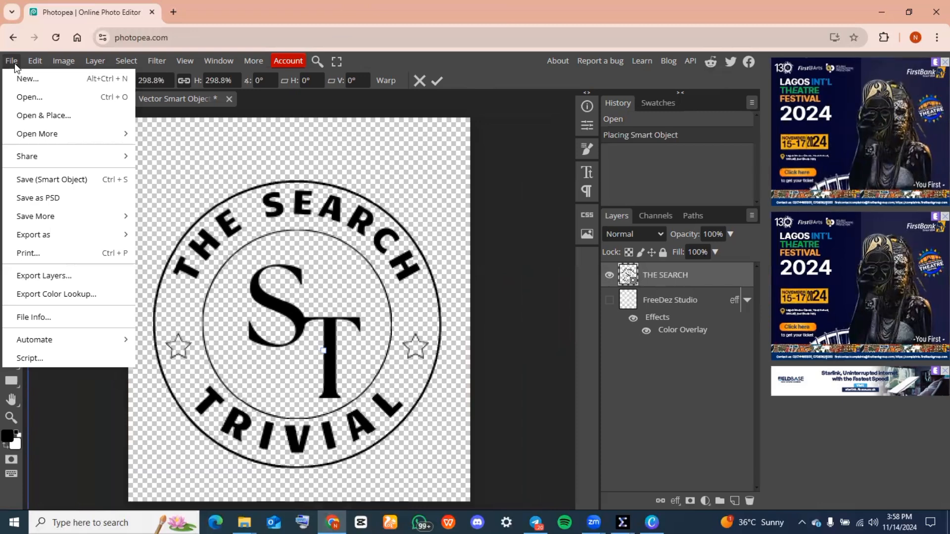
pyautogui.click(101, 180)
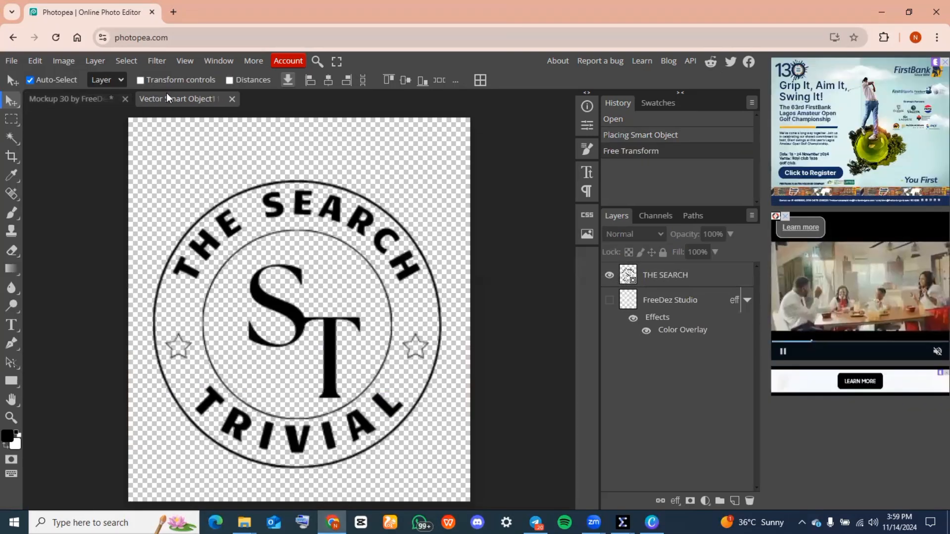
pyautogui.click(64, 98)
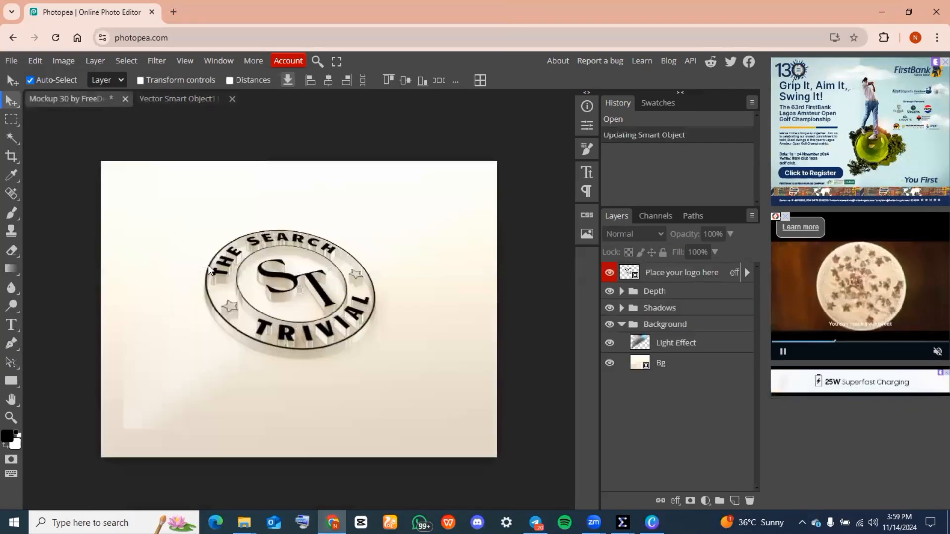